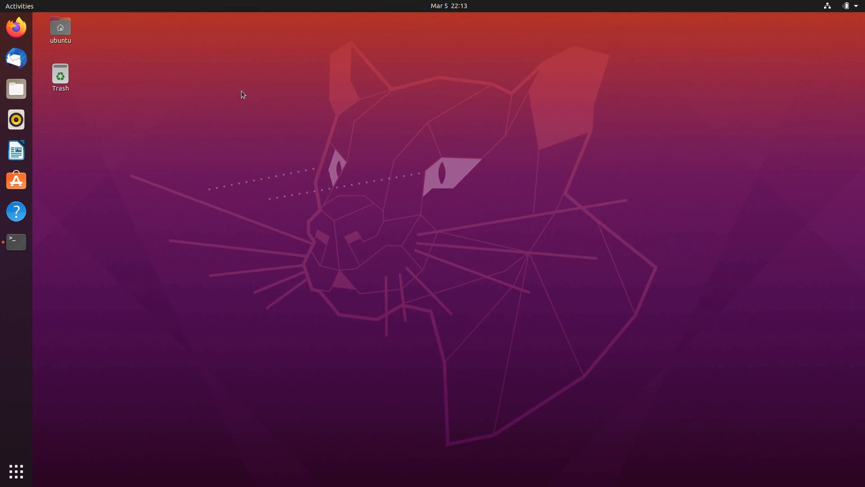
Open Firefox, search the web for "gnome extensions" and open the GNOME Shell Extensions site
left_click(16, 28)
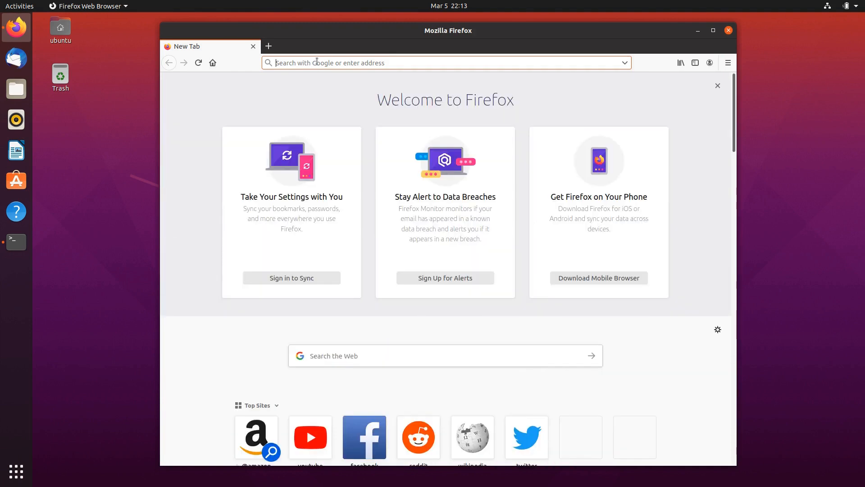
type("gnome ex")
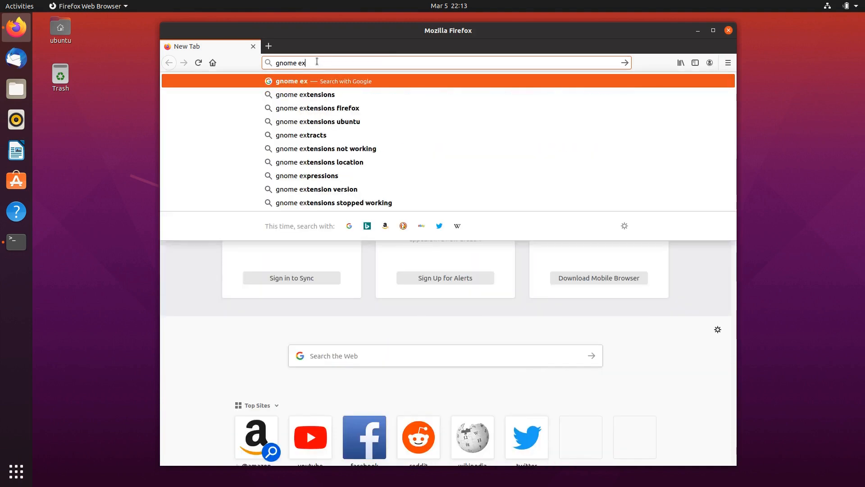
type("t")
key("Down")
key("Return")
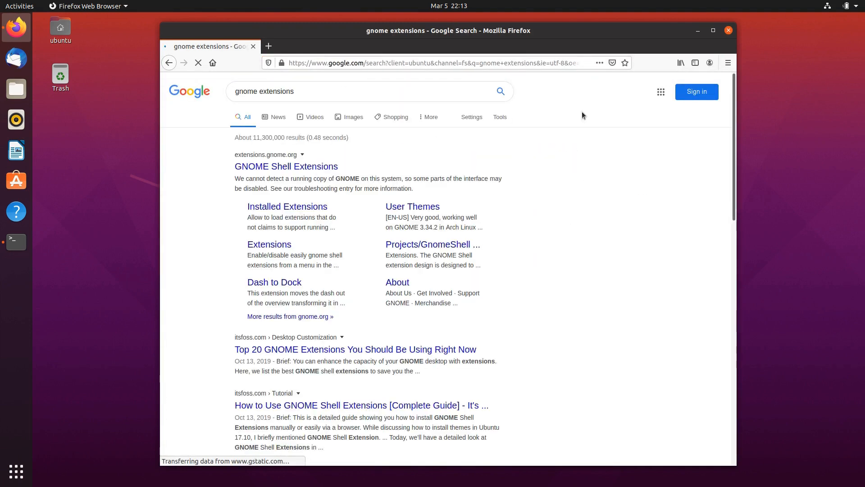
left_click(288, 179)
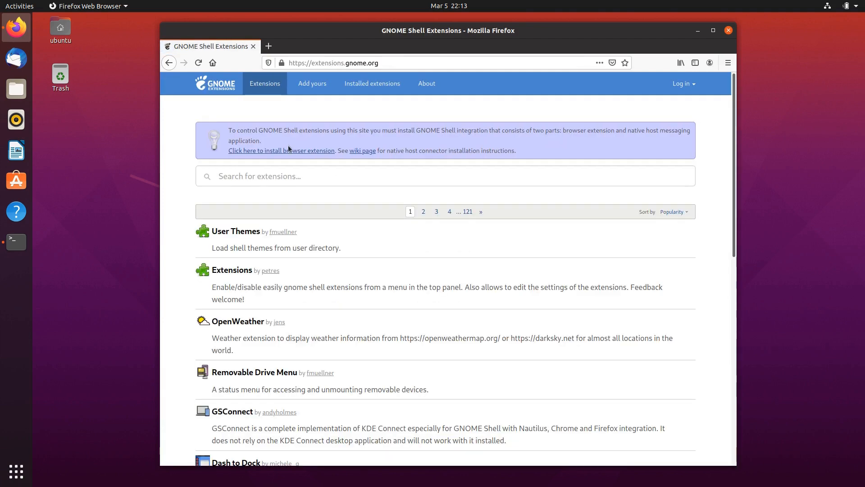
Install the GNOME Shell integration browser add-on from extensions.gnome.org and reload the page
left_click(288, 150)
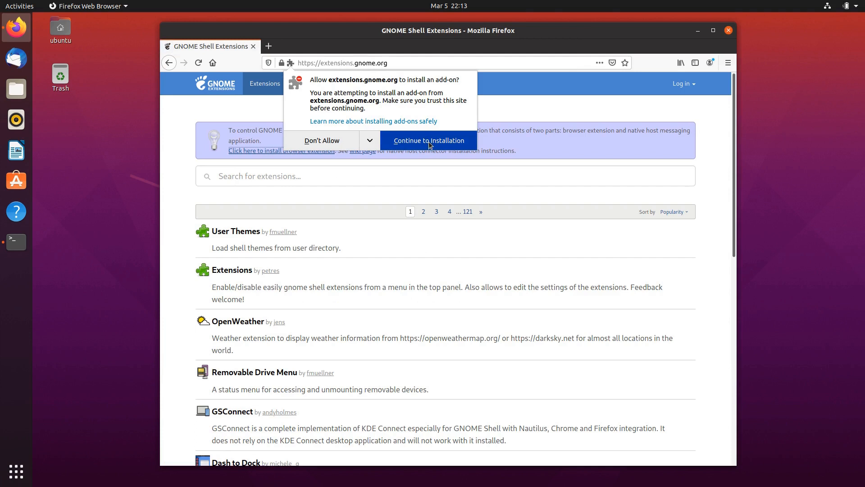
left_click(429, 141)
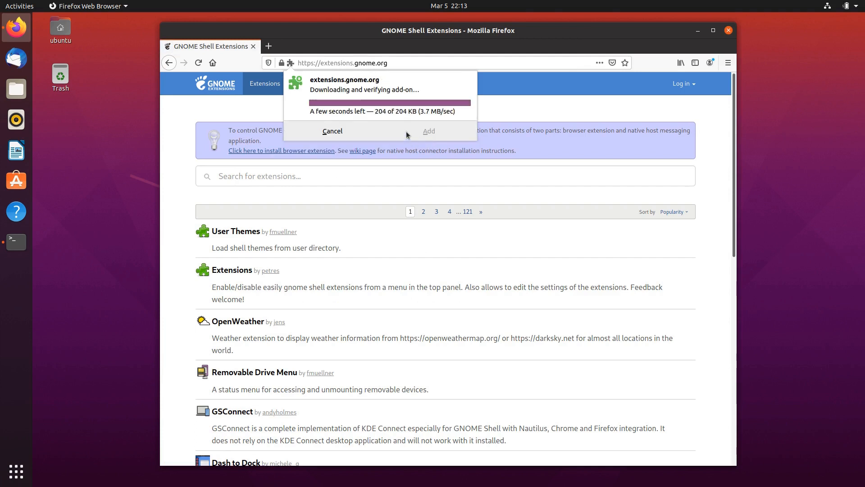
left_click(425, 151)
left_click(585, 140)
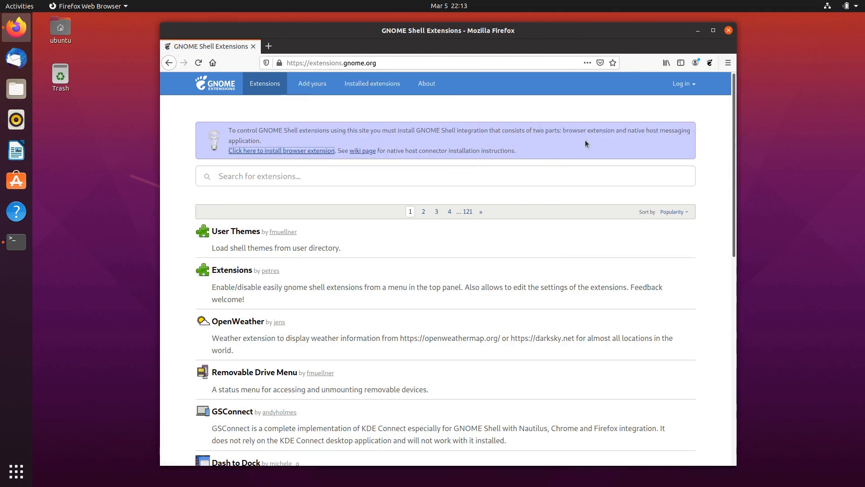
left_click(199, 62)
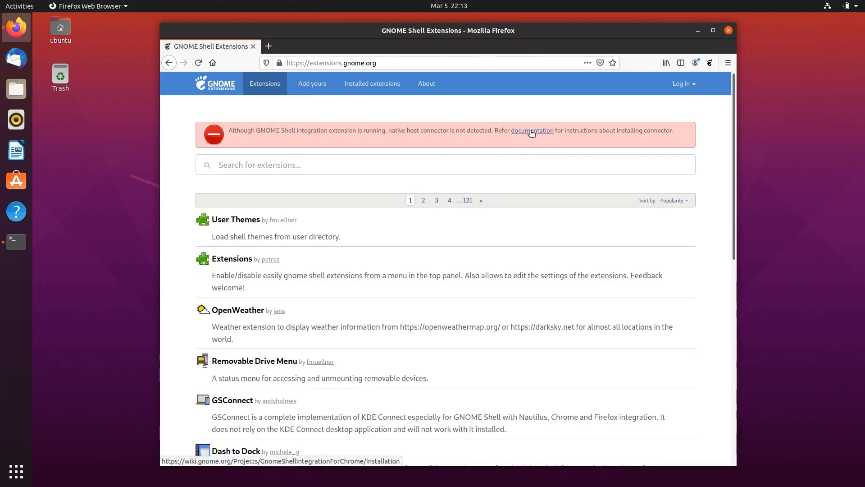
Open the native host connector documentation and select the Ubuntu Linux install command
left_click(530, 134)
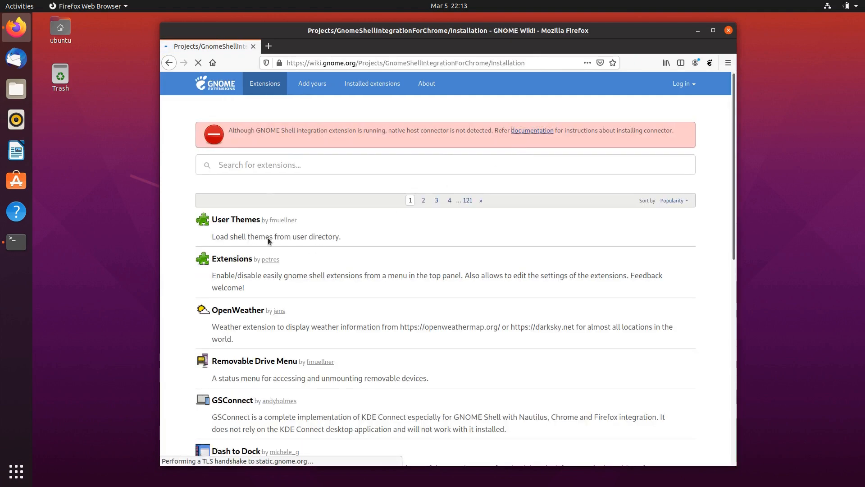
scroll(267, 233, "down", 5)
scroll(267, 232, "down", 8)
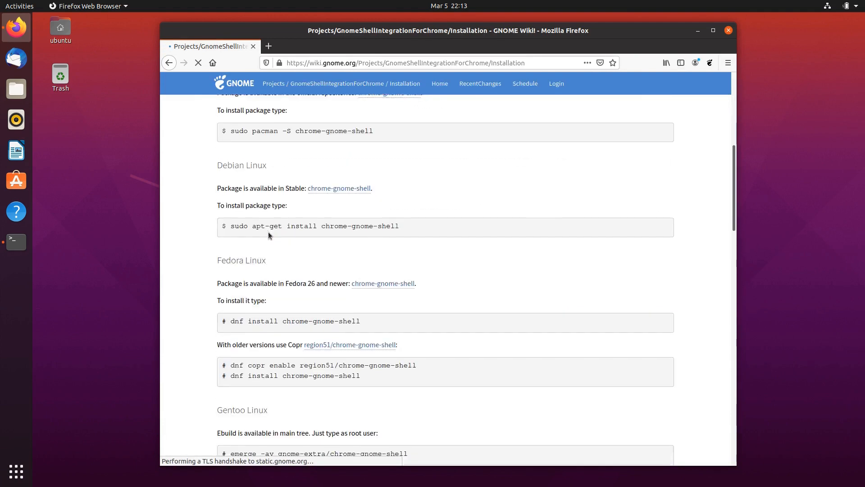
scroll(270, 234, "down", 3)
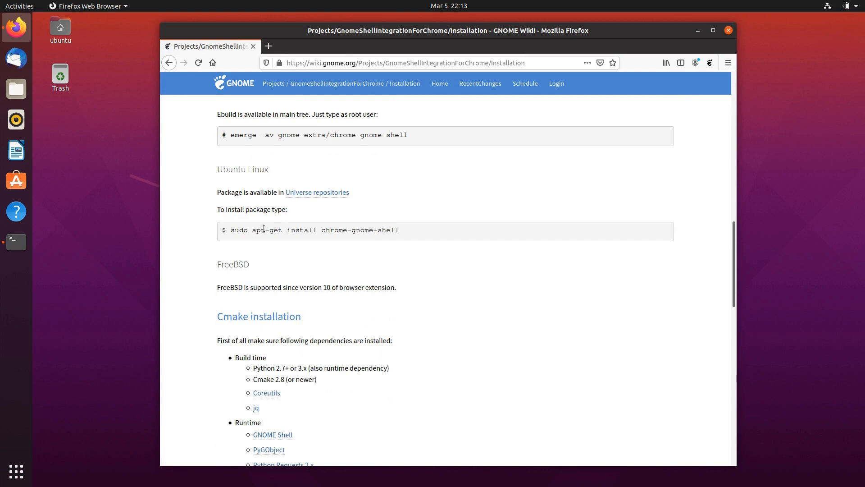
left_click_drag(231, 230, 398, 232)
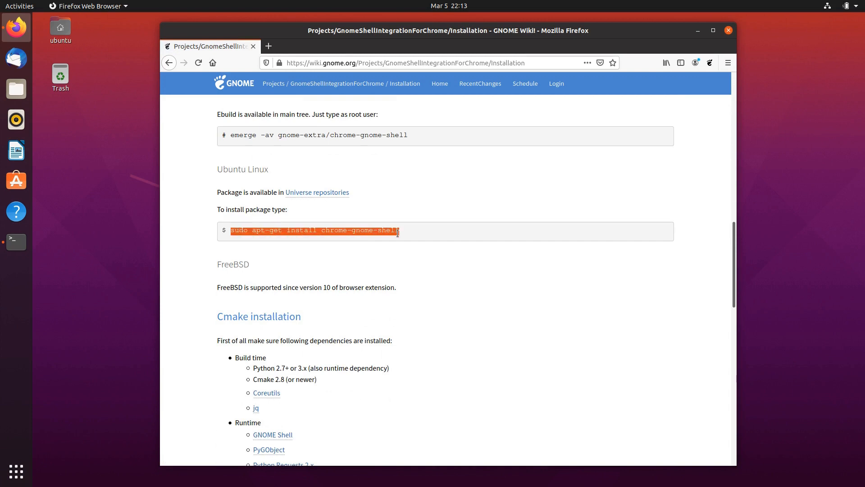
Switch to the Terminal, run "sudo apt-get install chrome-gnome-shell" and enter the sudo password
left_click(16, 242)
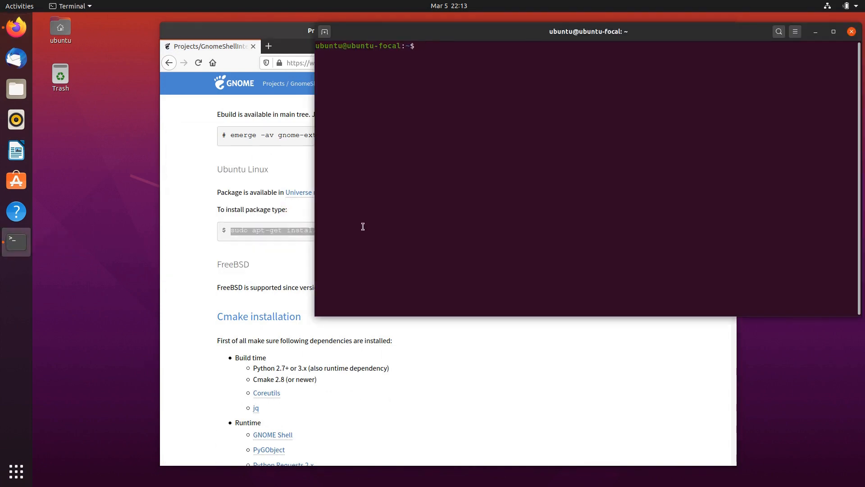
middle_click(363, 226)
key("Return")
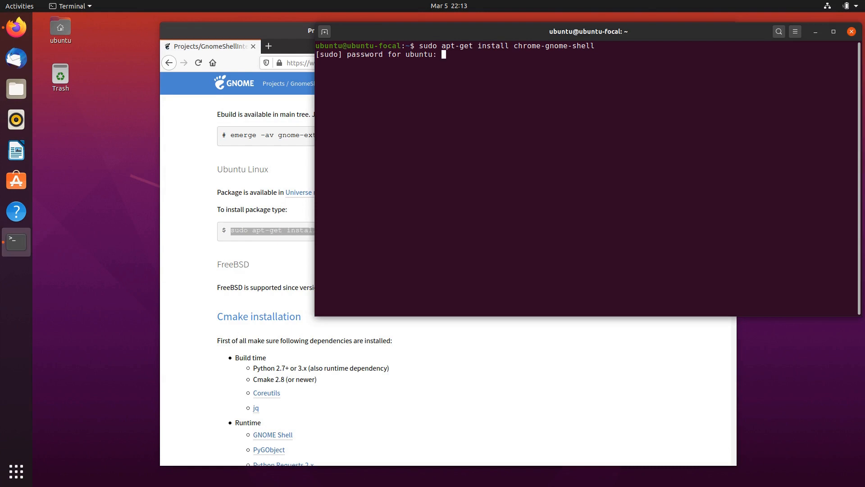
key("Return")
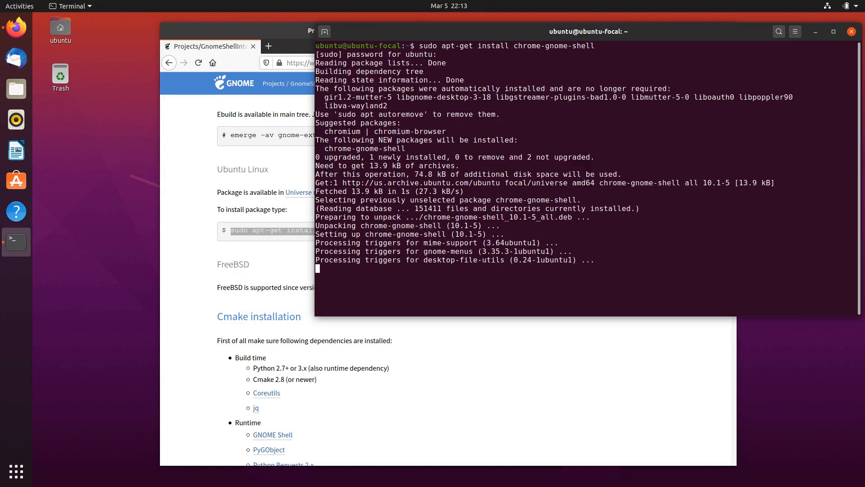
Switch to Firefox, go back to the extensions site, reload it and display the installed extensions
left_click(183, 198)
left_click(169, 62)
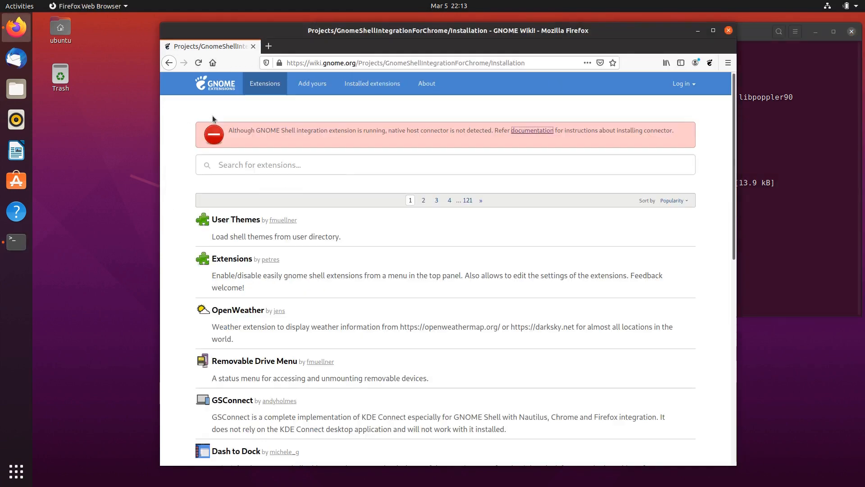
left_click(198, 63)
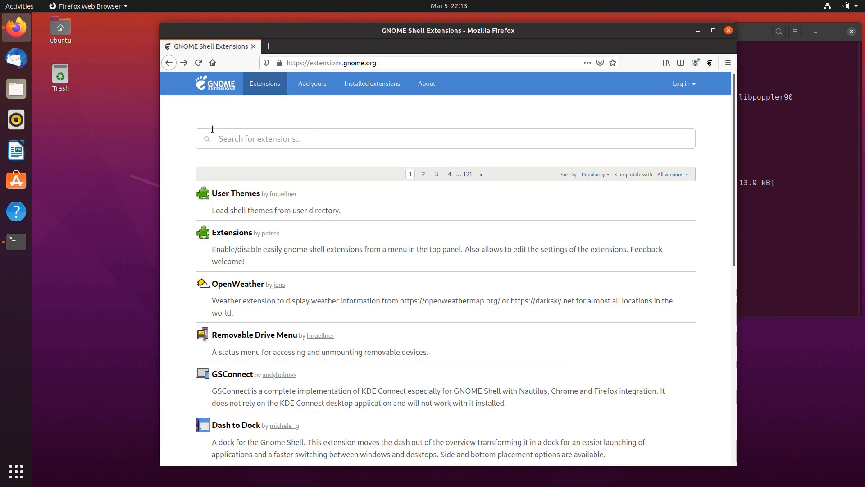
left_click(356, 85)
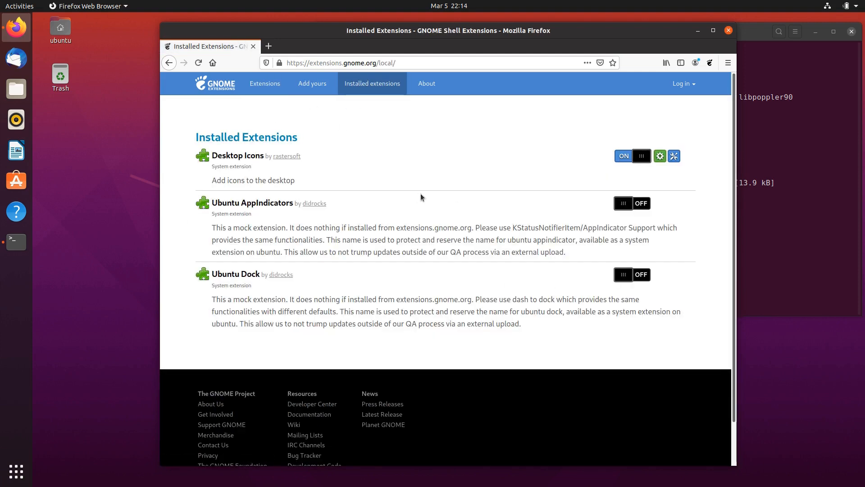
Install GNOME Tweaks in the Terminal with "sudo apt install gnome-tweaks"
left_click(792, 240)
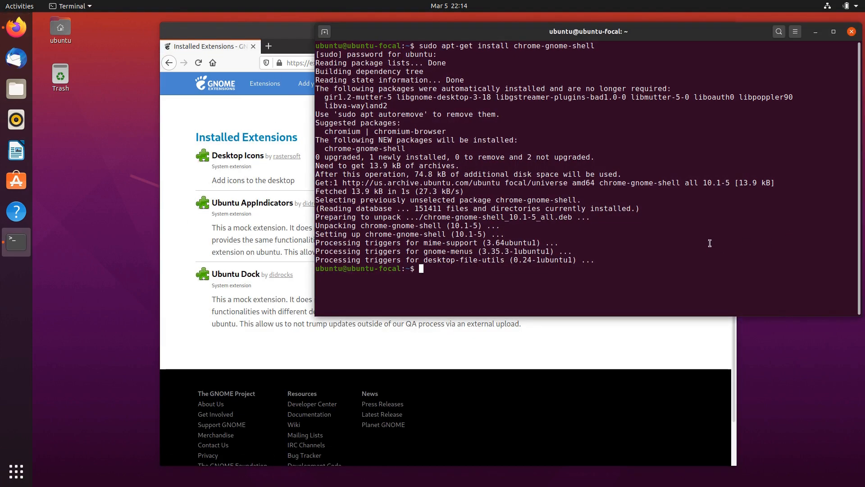
type("sudo ap")
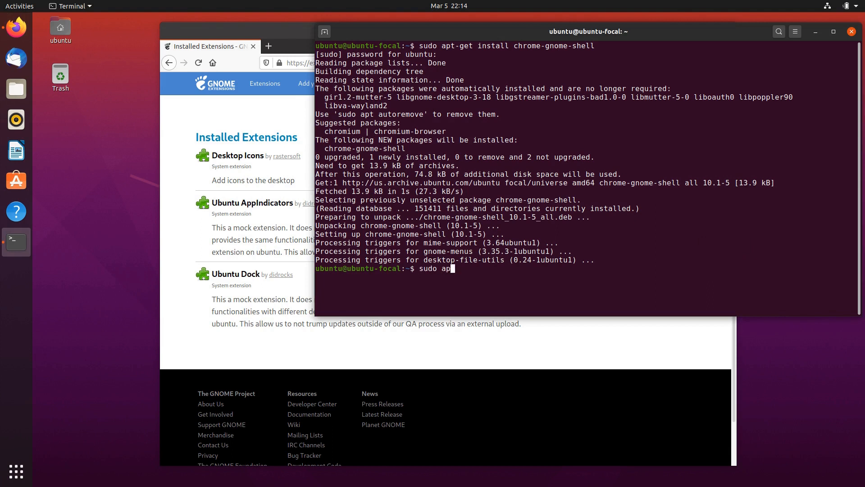
type("t gnome-tweaks")
key("Left")
key("Left")
key("Left")
key("Left")
key("Left")
key("Left")
key("Left")
key("Left")
key("Left")
key("Left")
key("Left")
key("Left")
type("install")
key("Return")
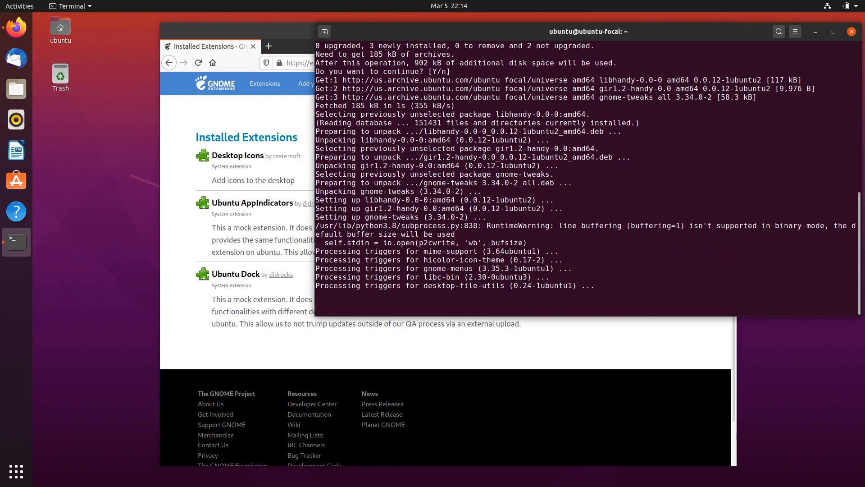
Launch the Tweaks application and add it to the dock favorites
left_click(16, 473)
type("tweak")
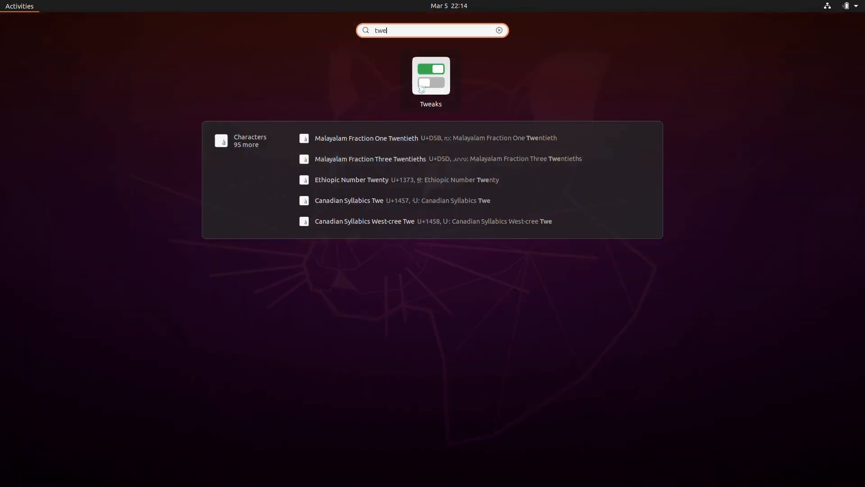
key("Return")
right_click(18, 274)
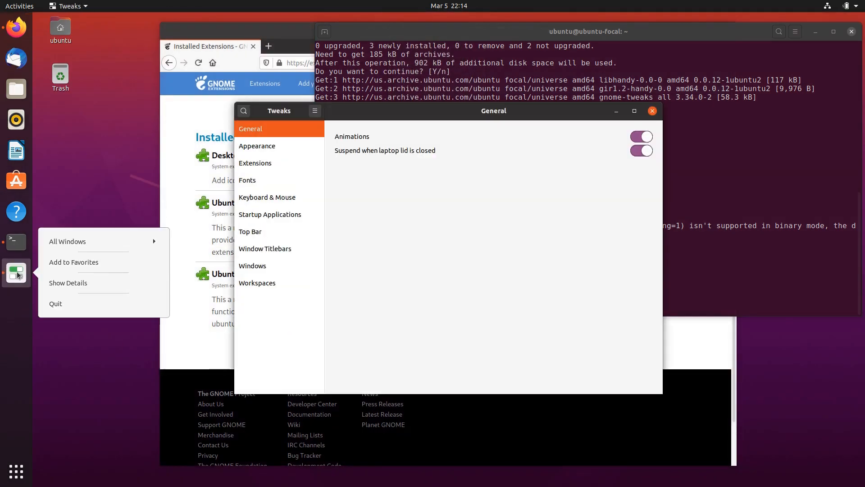
left_click(63, 265)
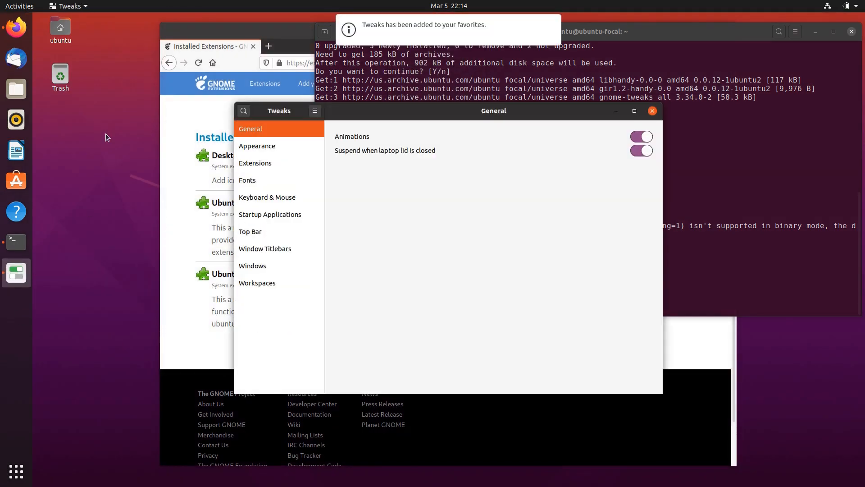
Compare the extensions listed in Tweaks with those in the Extensions app, including the Ubuntu AppIndicators description
left_click(264, 164)
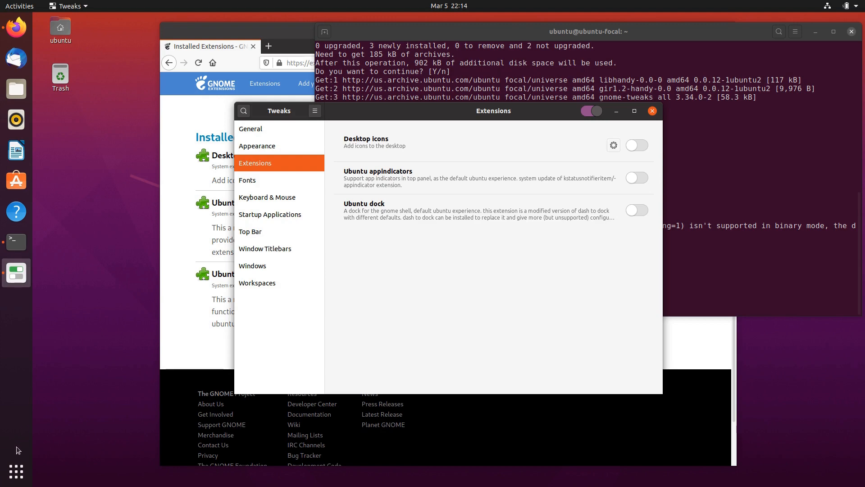
left_click(18, 470)
type("exyl")
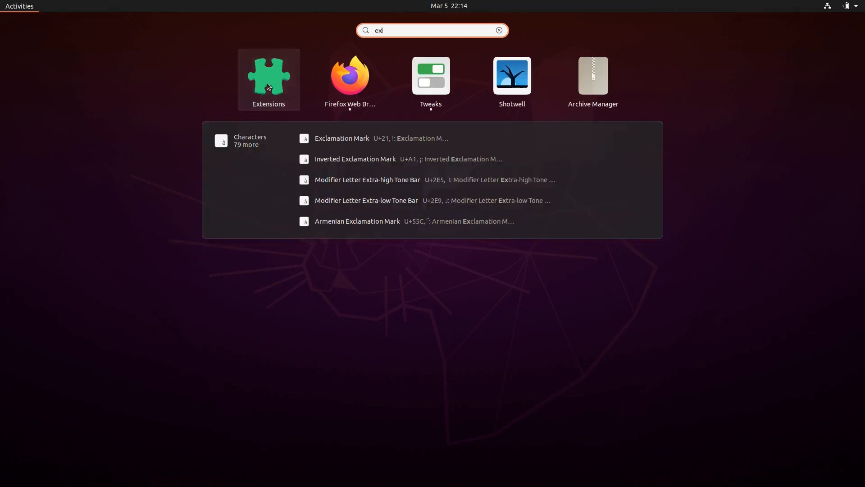
left_click(267, 82)
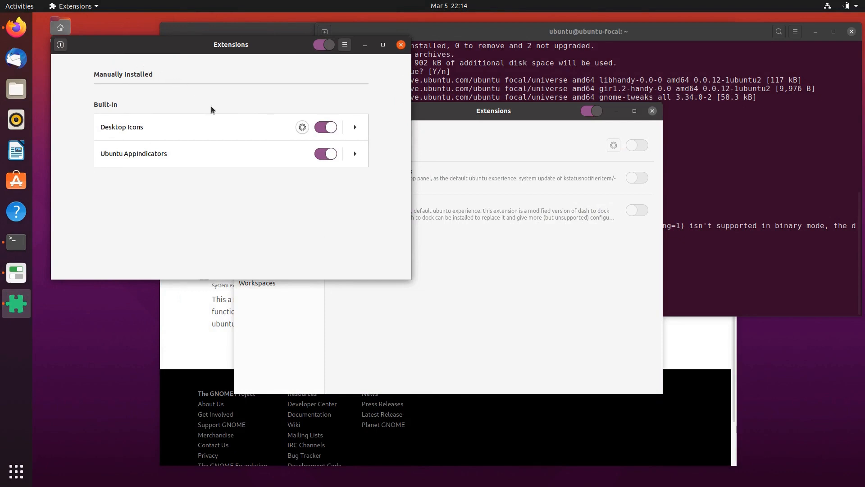
left_click(356, 154)
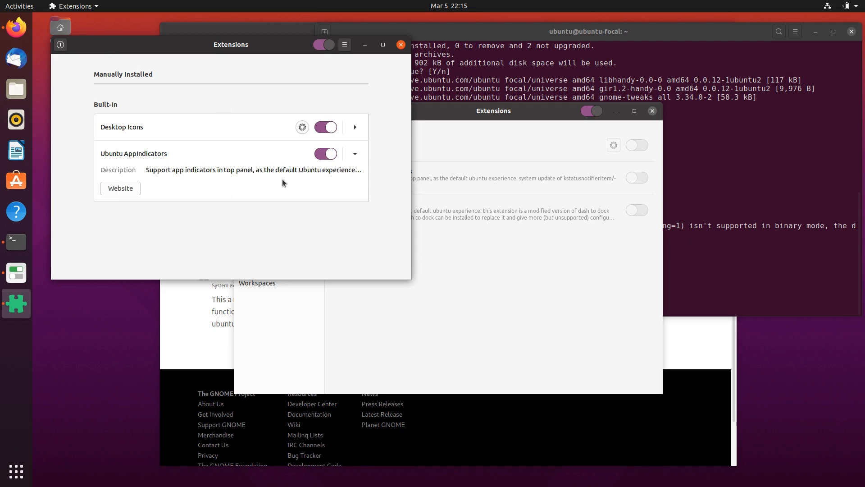
left_click(354, 155)
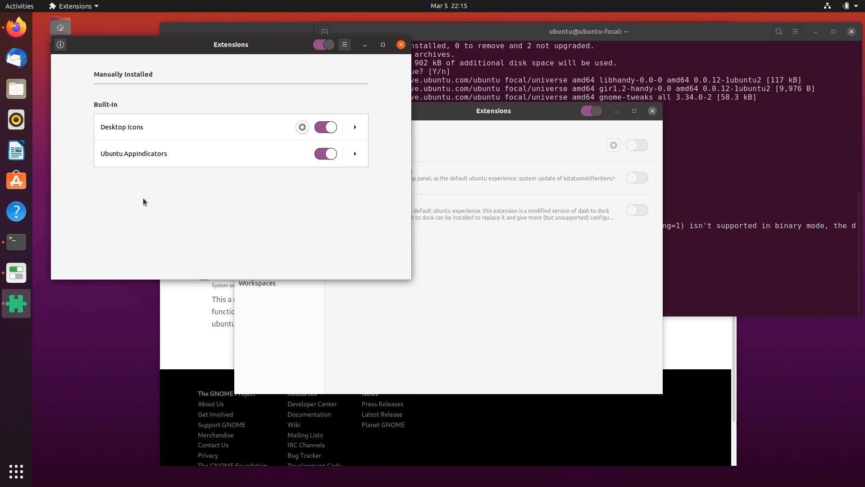
left_click(494, 115)
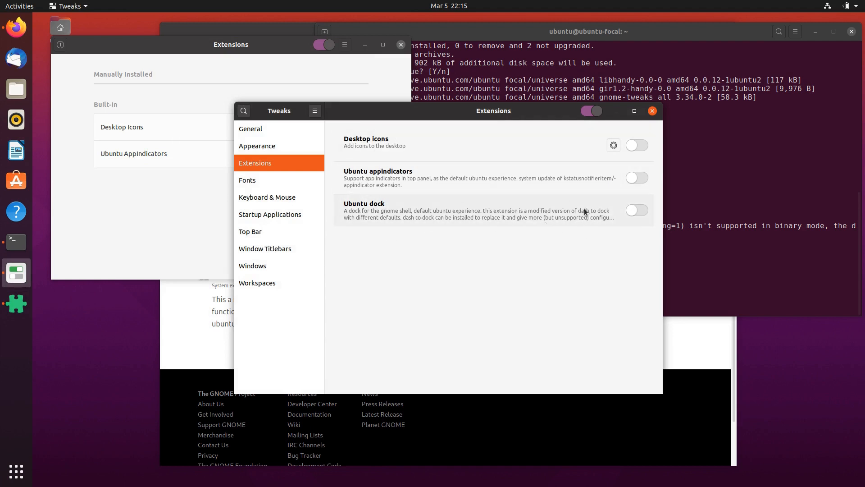
Open the system Settings and display the Appearance options for window colors and the dock
left_click(848, 6)
left_click(750, 87)
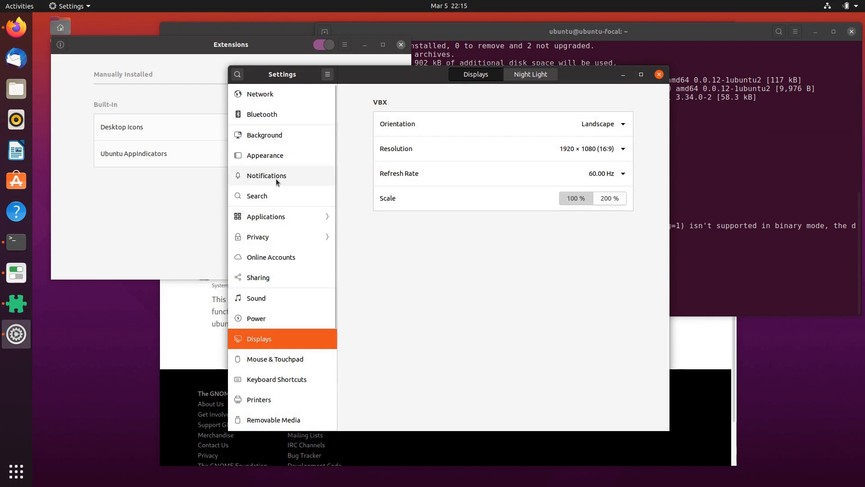
left_click(265, 156)
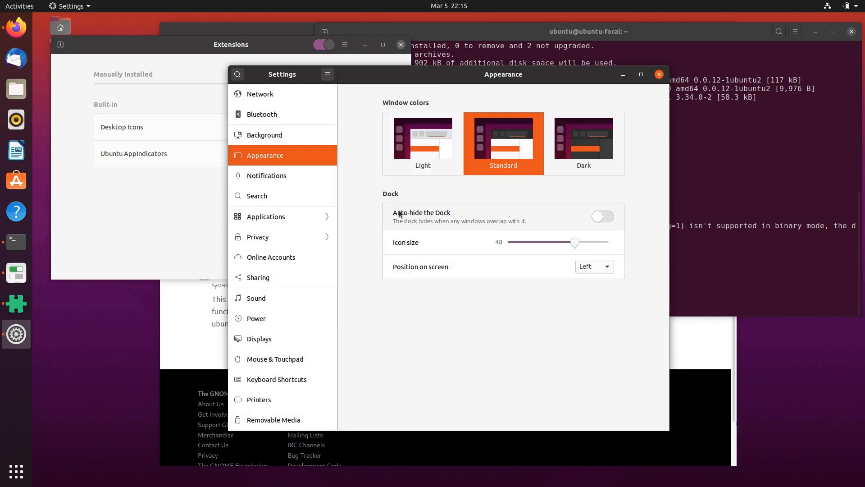
Try out Auto-hide the Dock by turning it on, shifting the Settings window, and turning it off again
left_click(603, 218)
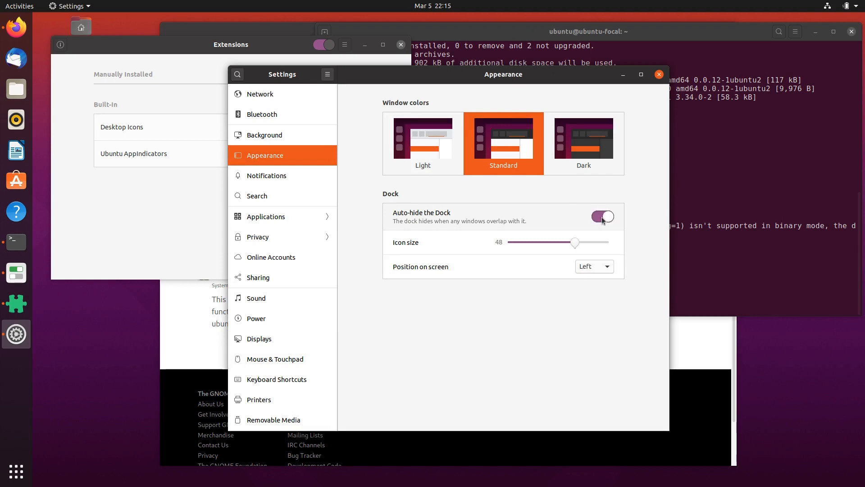
mouse_move(383, 78)
left_mouse_down()
mouse_move(171, 89)
mouse_move(381, 93)
left_mouse_up()
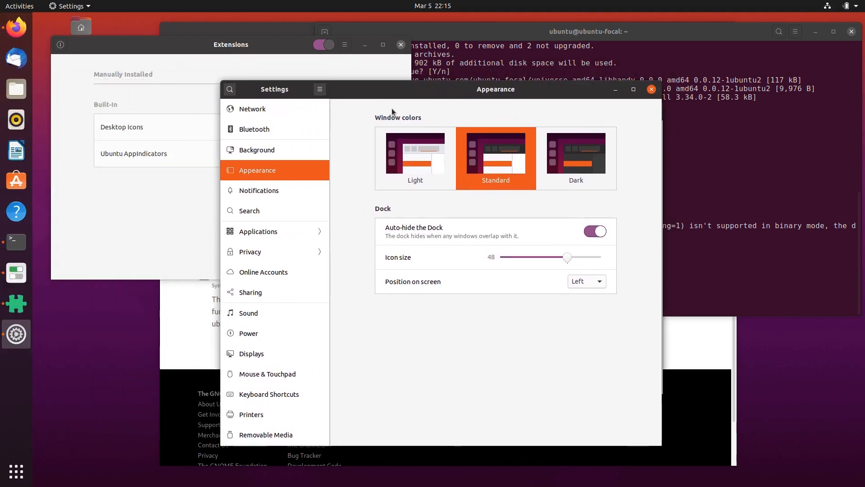
left_click(600, 233)
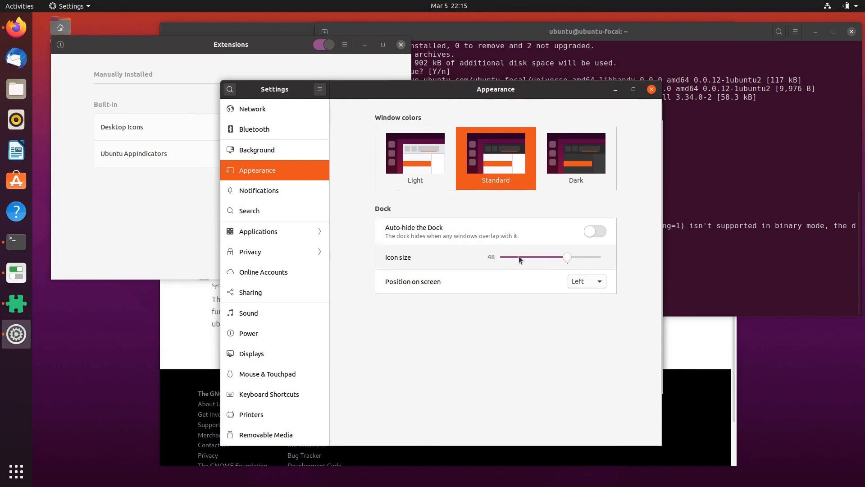
Set the dock's icon size to 40 and look through the choices for its position on screen
left_click_drag(566, 258, 553, 257)
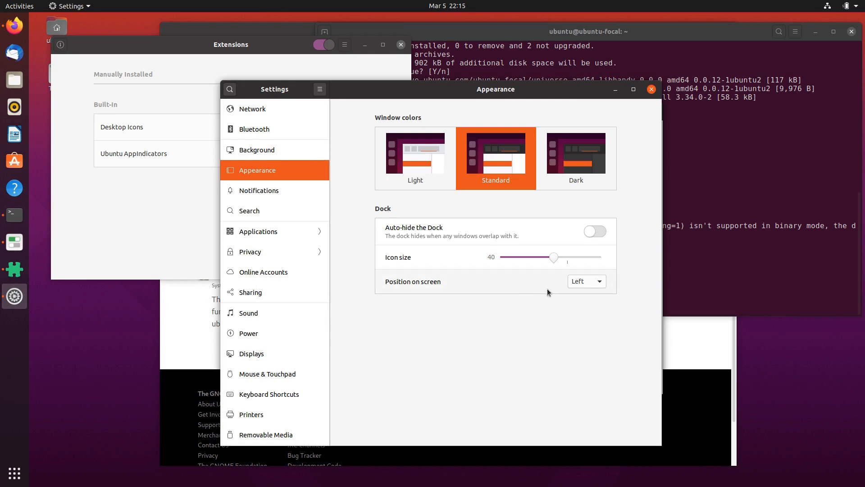
left_click(593, 282)
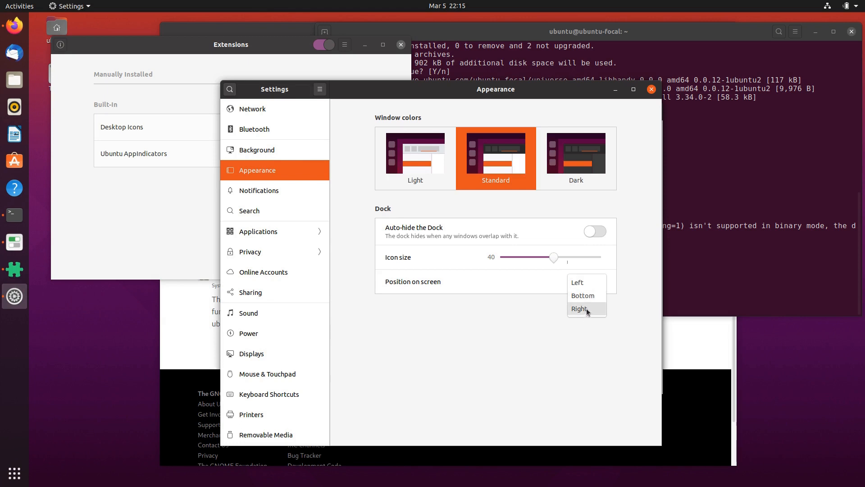
left_click(531, 323)
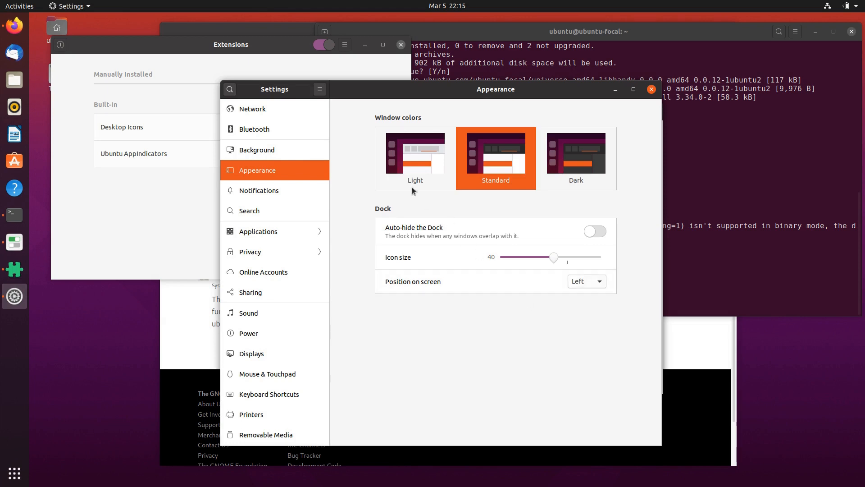
Minimize the Extensions, terminal and Firefox windows so that only Settings stays open on the desktop
left_click(365, 44)
left_click(814, 31)
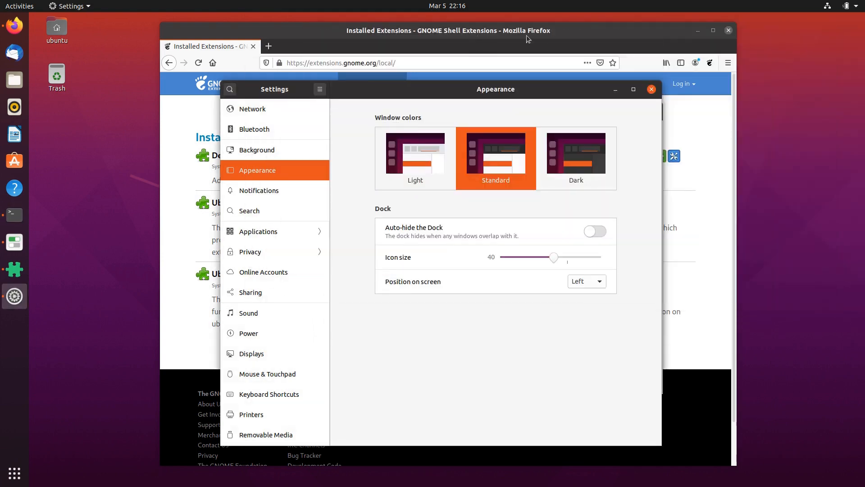
left_click(699, 32)
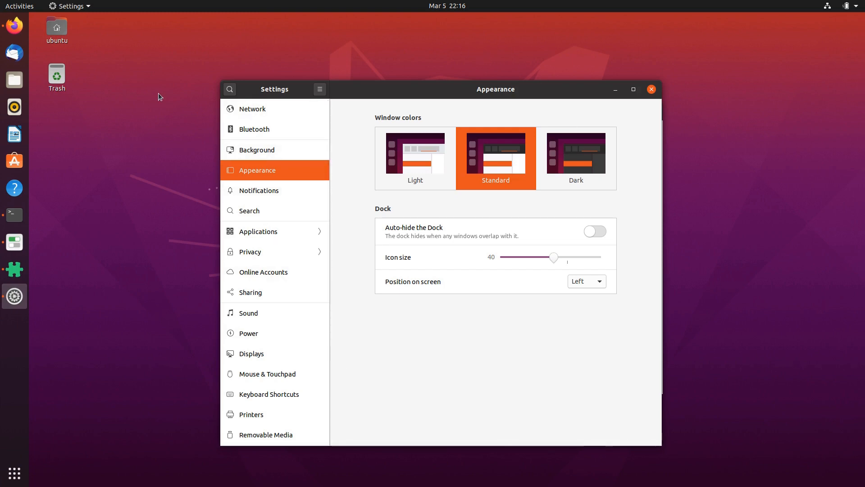
Switch to the Manjaro GNOME 19.0 virtual machine in full screen and unlock its session with the account password
key("Control_R+f")
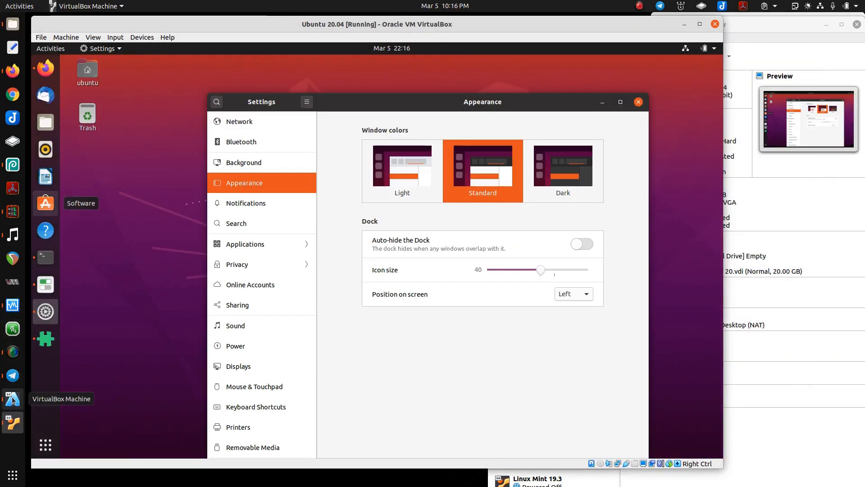
left_click(12, 398)
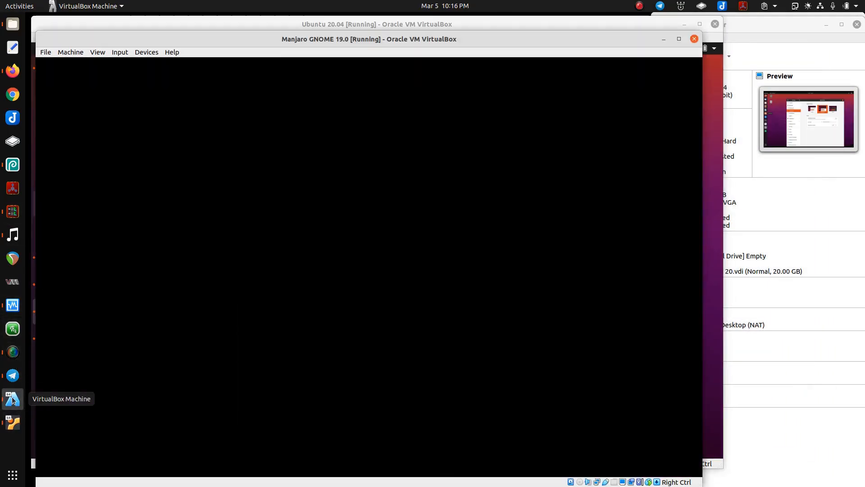
key("ctrl+f")
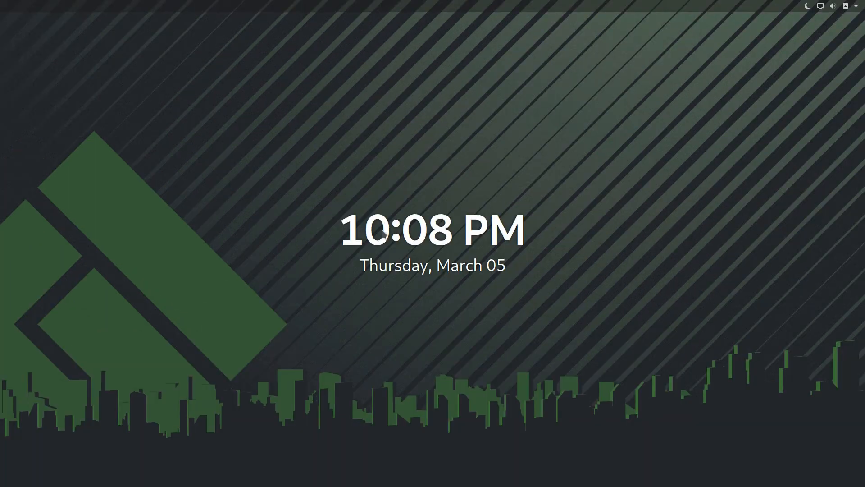
left_click_drag(384, 277, 391, 159)
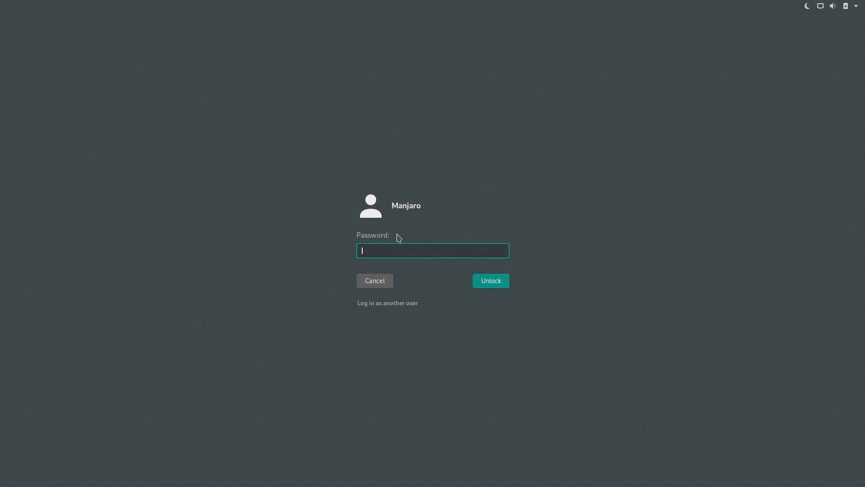
type("●")
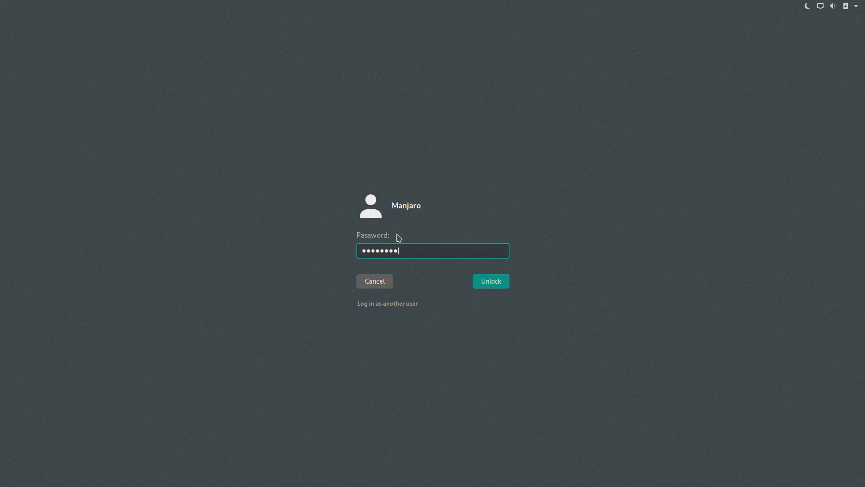
key("Return")
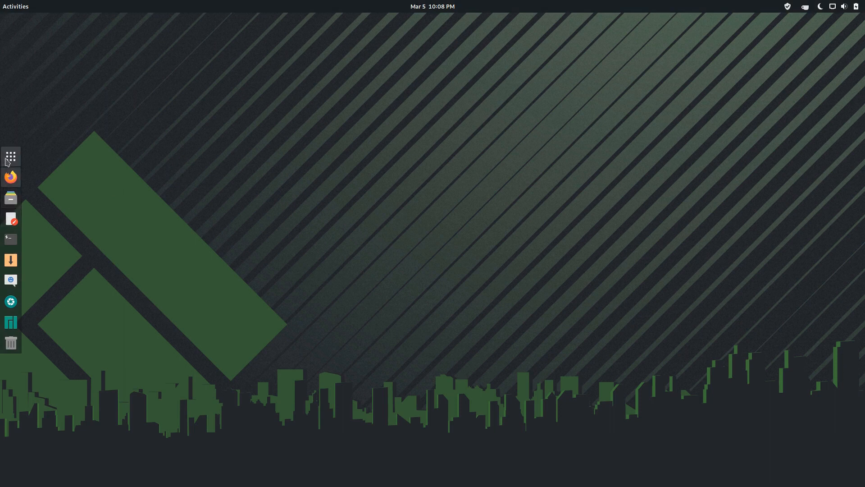
Open the Dash to Dock settings from Manjaro's dock and review the Launchers and Behavior options
right_click(11, 162)
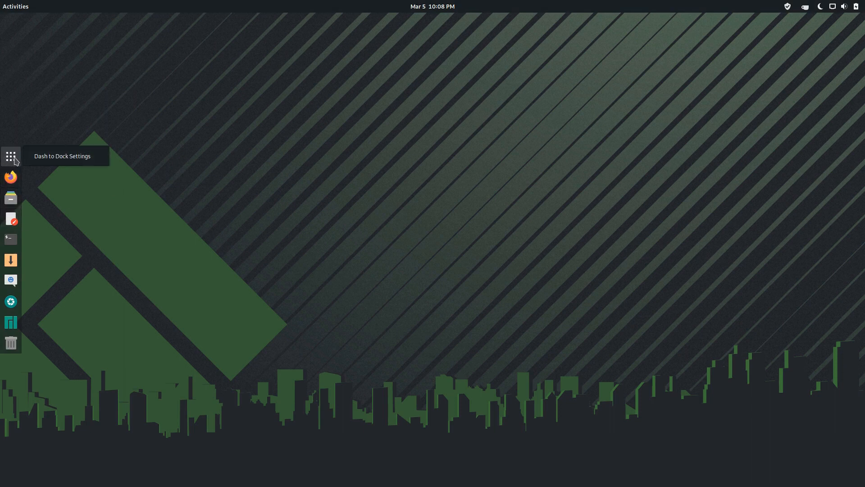
left_click(58, 155)
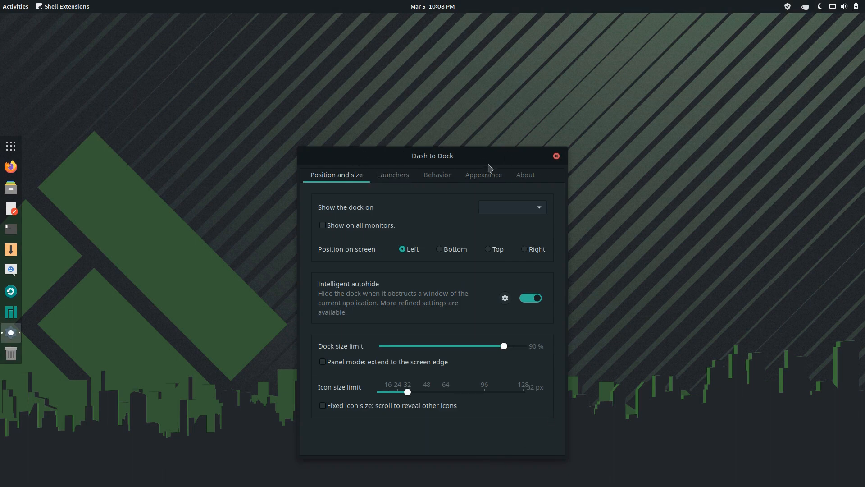
left_click(388, 179)
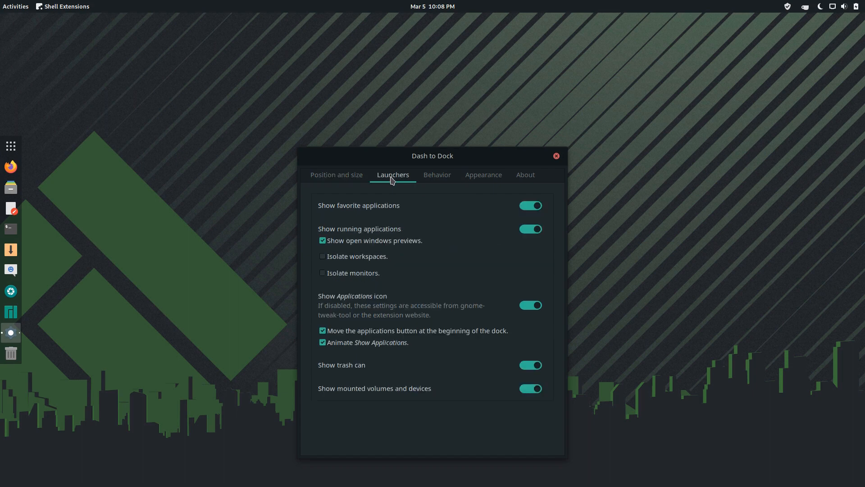
left_click(430, 179)
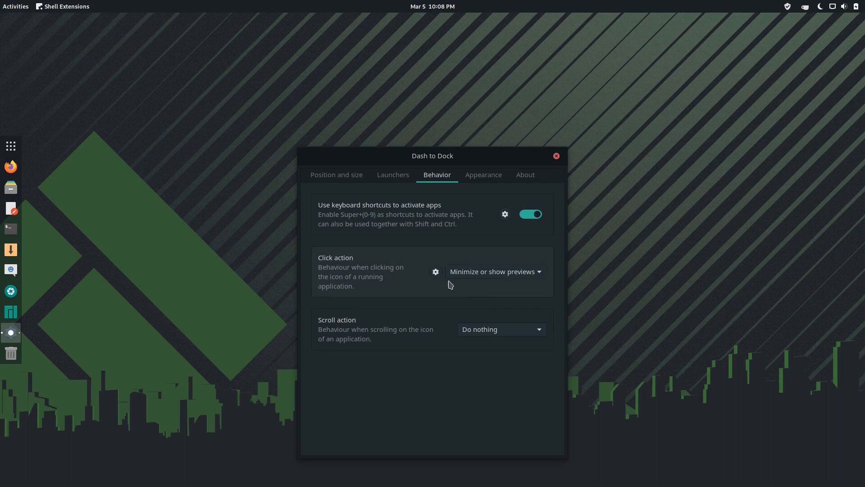
Examine the click action choices that Dash to Dock offers for the icons of running applications
left_click(485, 273)
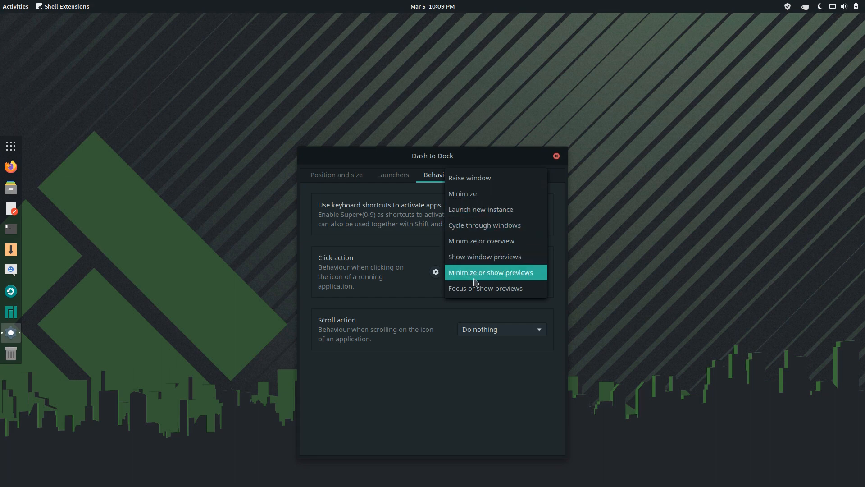
left_click(435, 273)
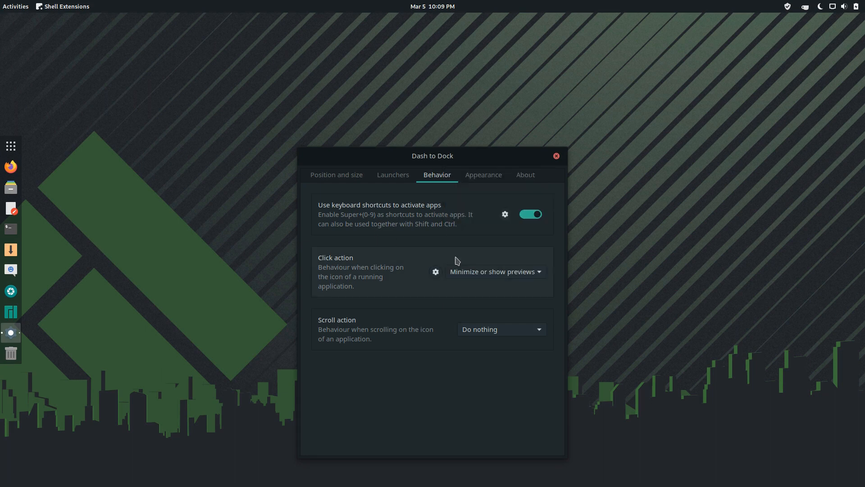
left_click(478, 275)
left_click(480, 275)
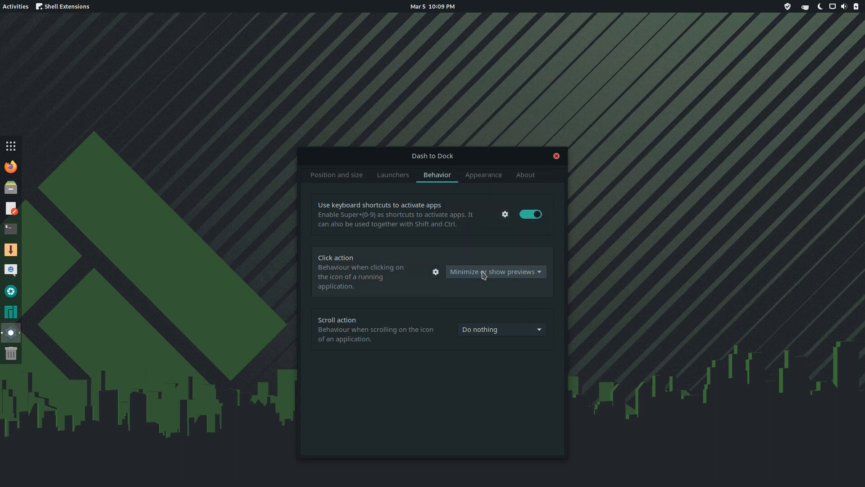
Test the dock's click action by minimizing and restoring Shell Extensions, and by opening two Terminal windows and showing their previews
left_click(9, 336)
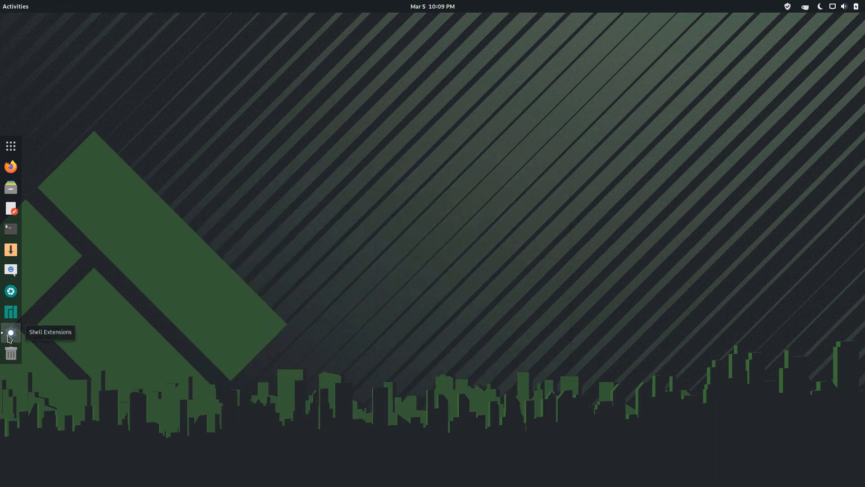
left_click(10, 335)
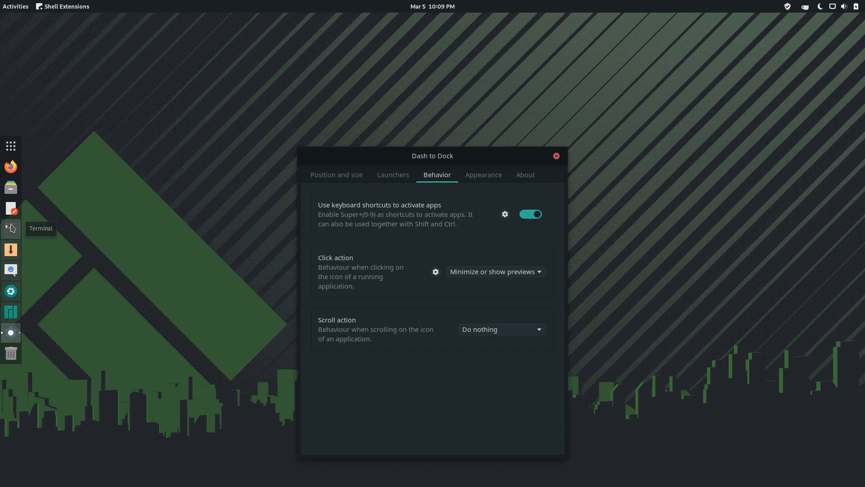
left_click(12, 234)
middle_click(13, 235)
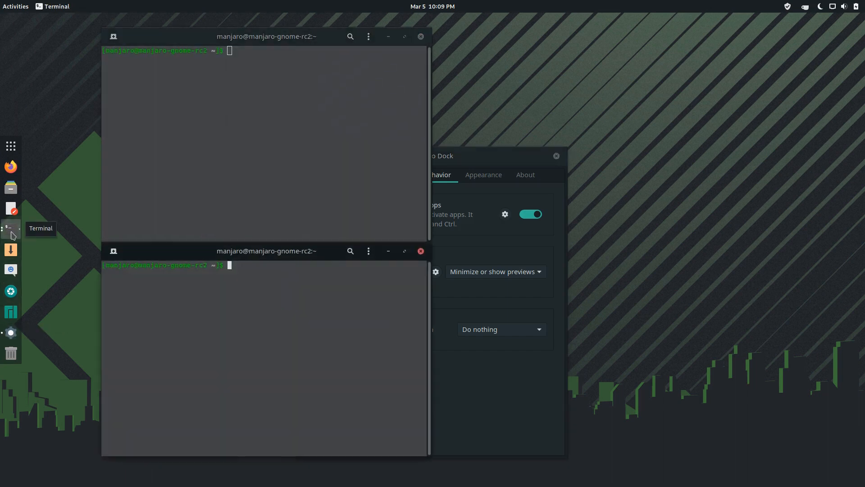
left_click(13, 235)
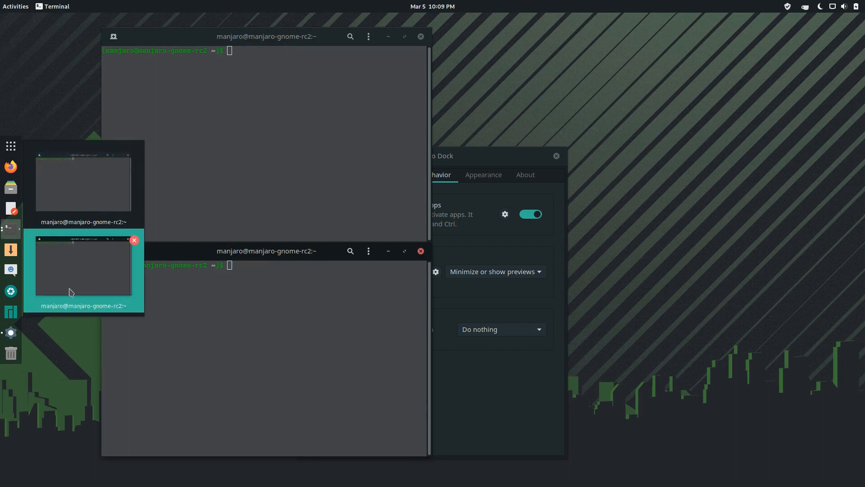
Return to the Dash to Dock settings and revisit the Launchers and the Position and size options
left_click(472, 374)
left_click(395, 178)
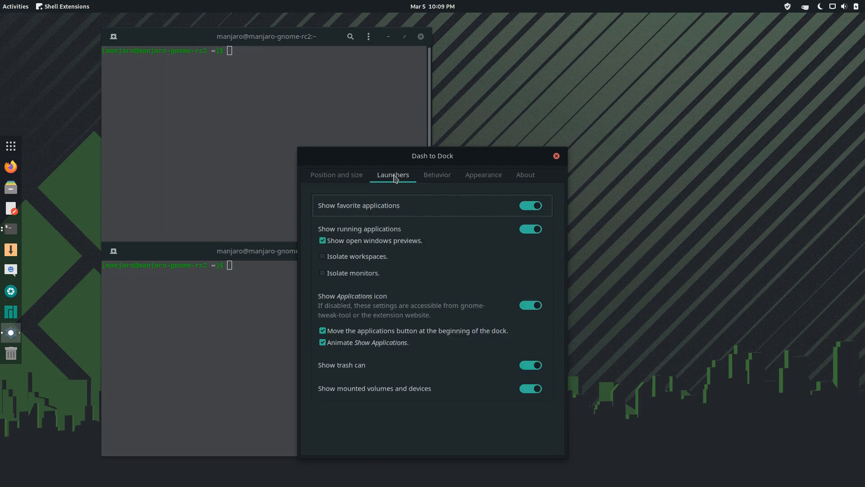
left_click(342, 181)
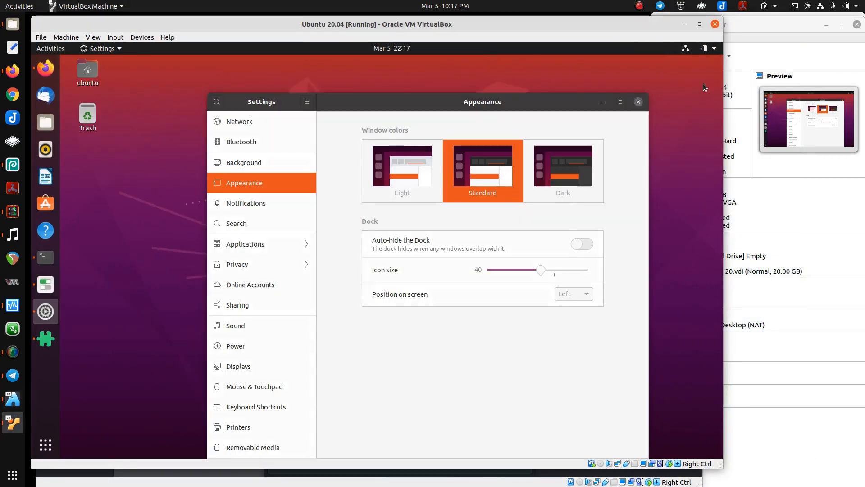
Switch back to the Ubuntu 20.04 virtual machine in full screen and minimize the Settings and Tweaks windows
key("ctrl+f")
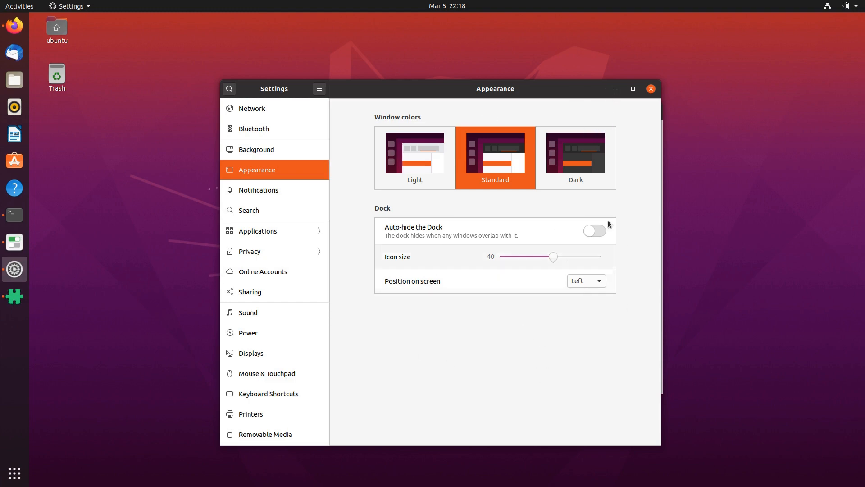
left_click(615, 88)
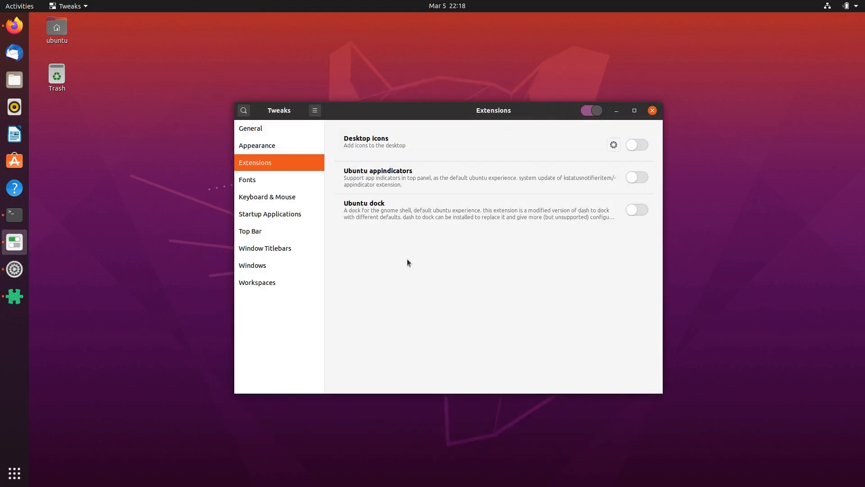
left_click(616, 111)
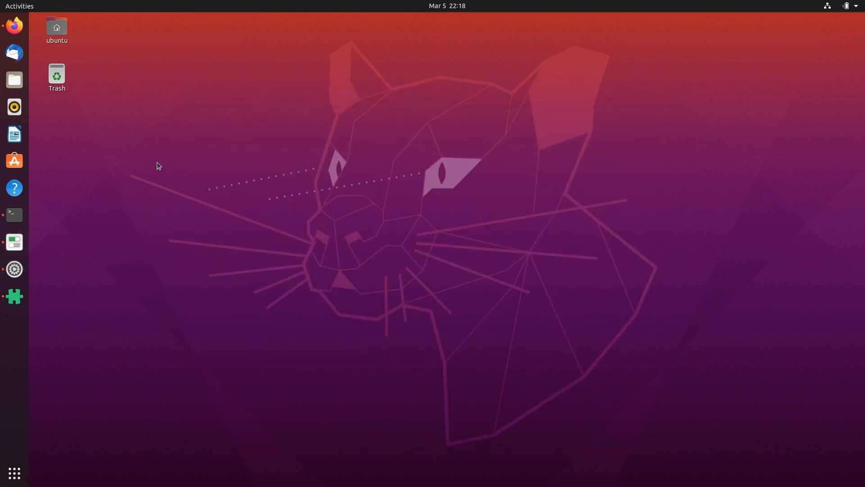
Install the dconf-editor package with sudo apt install in the terminal
left_click(15, 214)
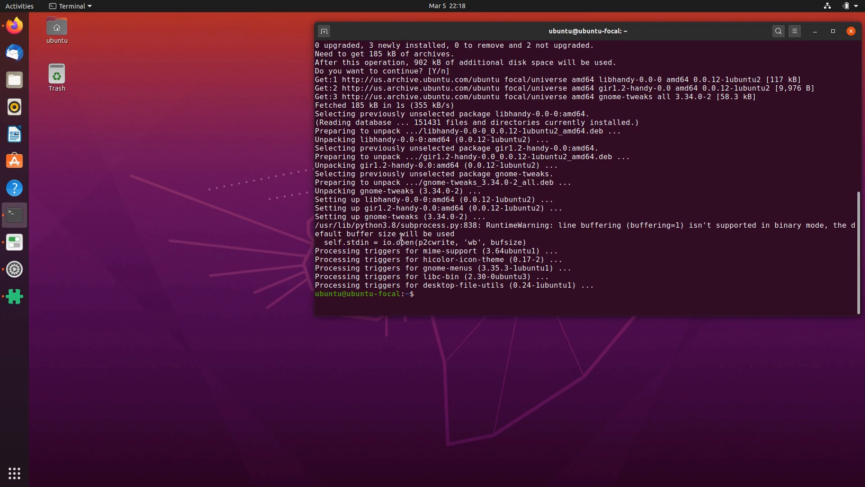
type("sudo apt install dconf-ed")
key("Return")
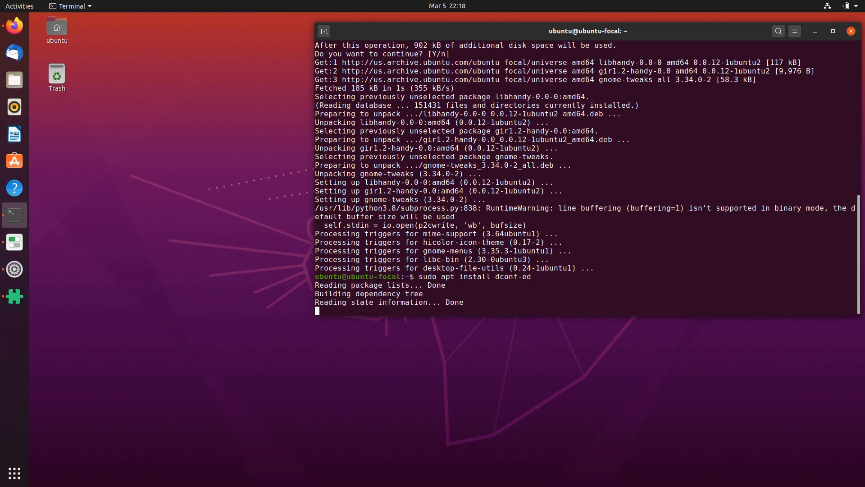
key("Up")
type("itor")
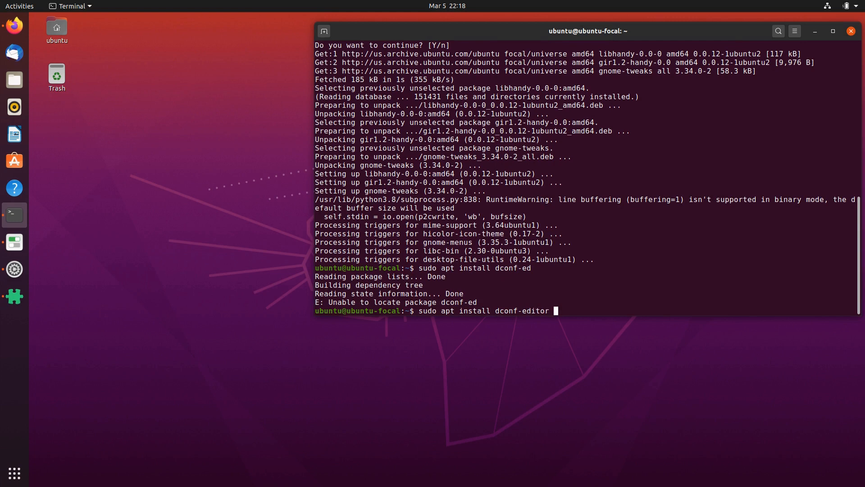
key("Return")
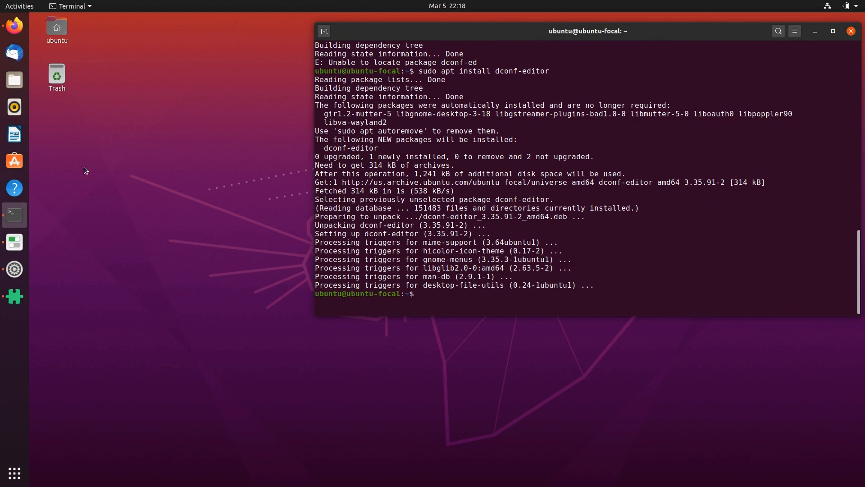
Launch dconf Editor from the applications overview, accept its caution notice, and enlarge its window
left_click(97, 167)
left_click(14, 472)
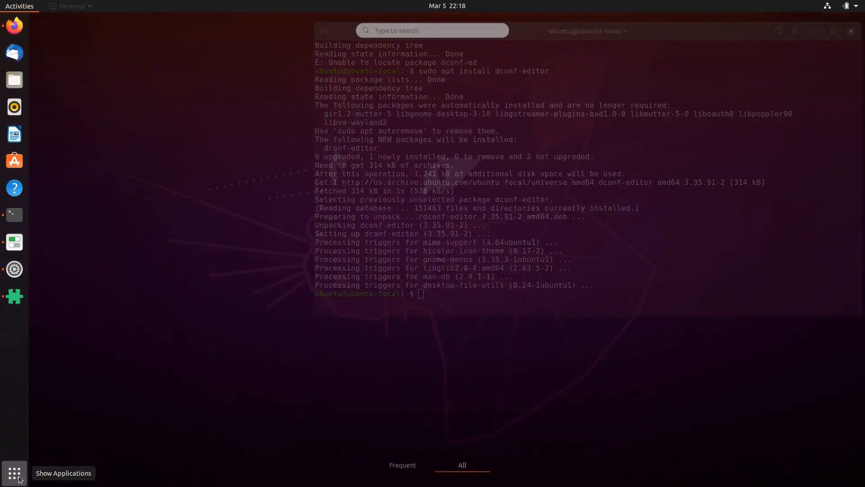
left_click(571, 105)
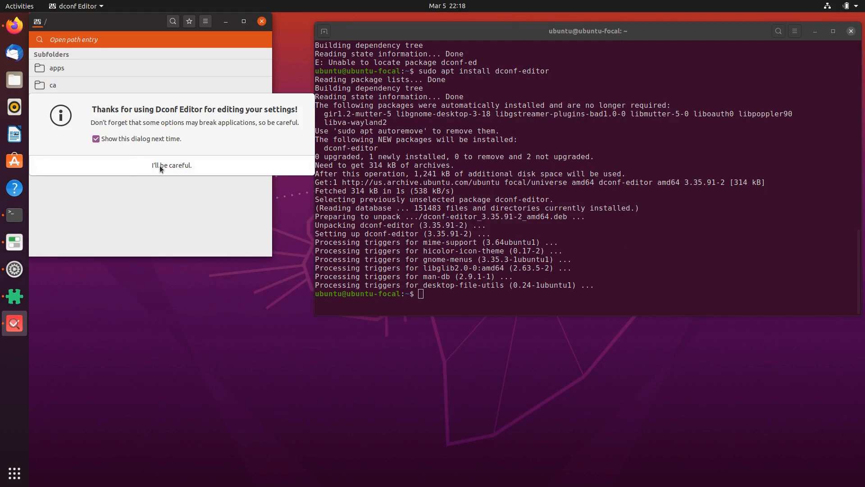
left_click(199, 164)
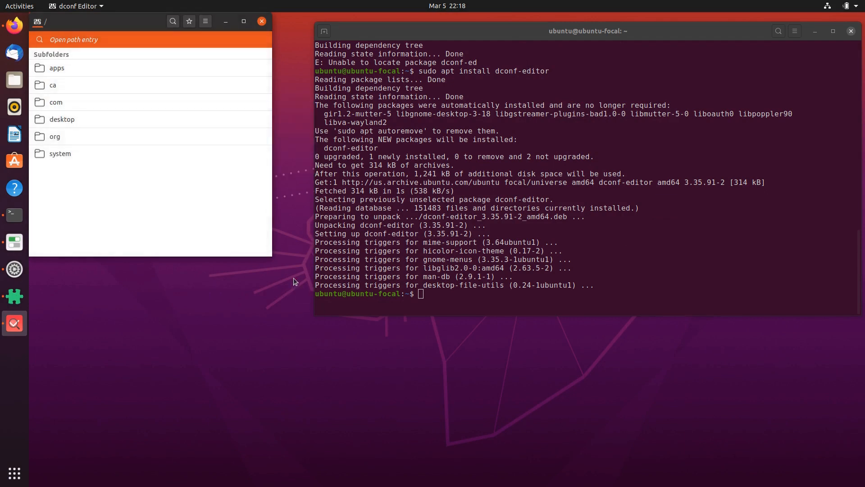
left_click_drag(271, 256, 626, 409)
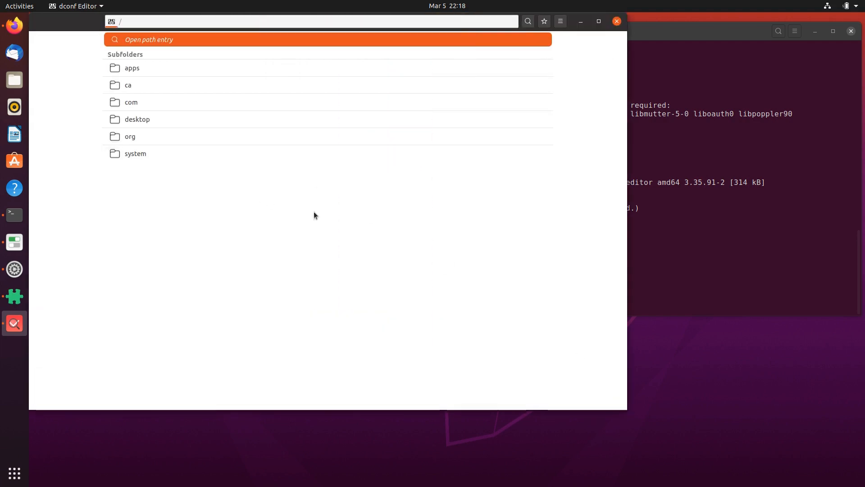
Navigate to the /org/gnome/shell/extensions/dash-to-dock folder
left_click(162, 138)
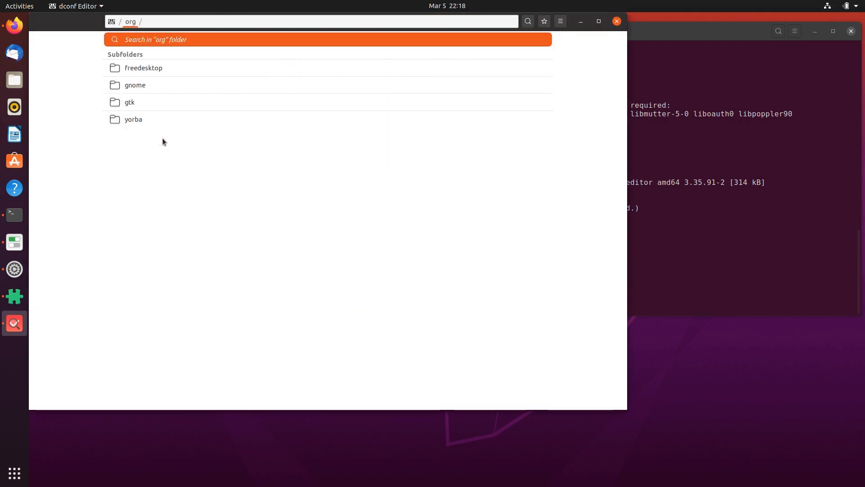
left_click(164, 85)
scroll(257, 198, "down", 10)
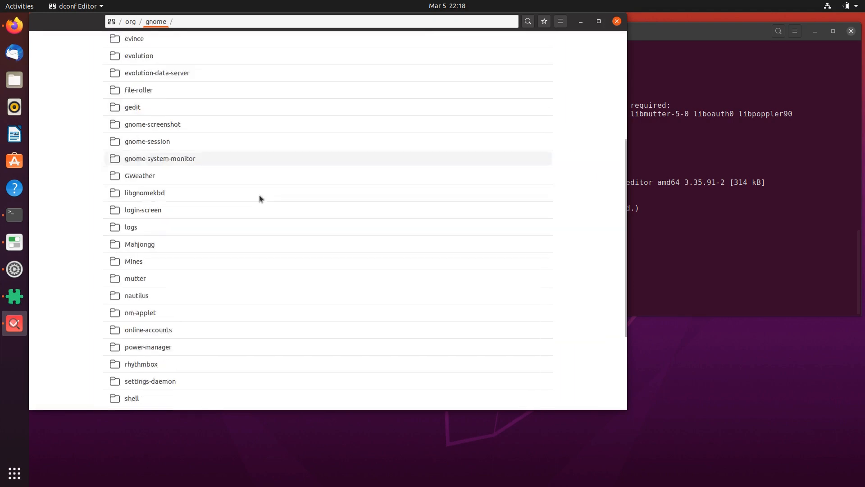
left_click(169, 263)
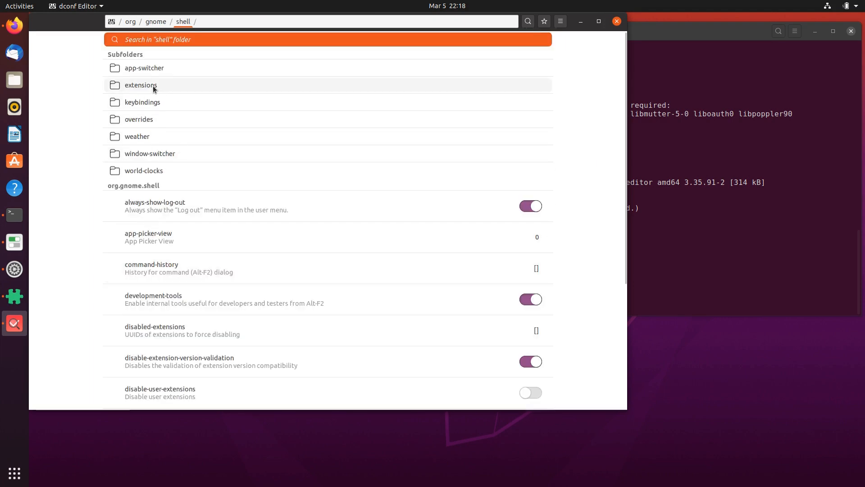
left_click(151, 85)
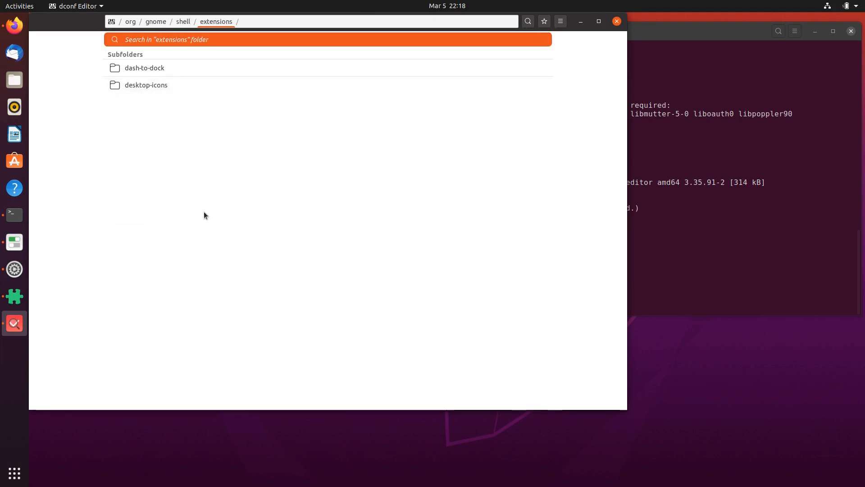
left_click(144, 73)
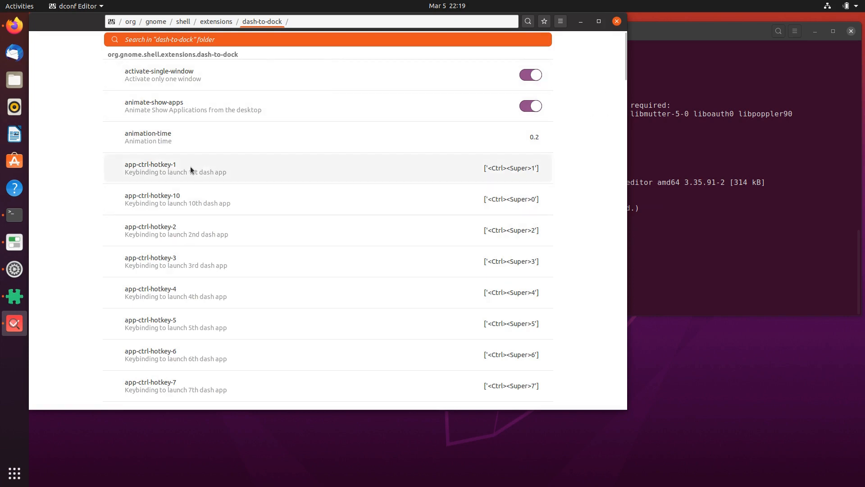
Override the default of the click-action key with the custom value 'minimize-or-previews' and apply the change
scroll(190, 170, "down", 8)
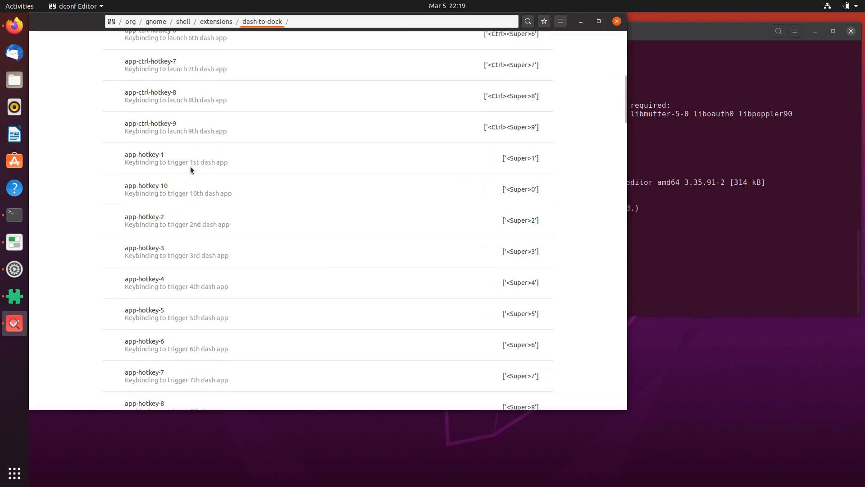
scroll(190, 167, "down", 9)
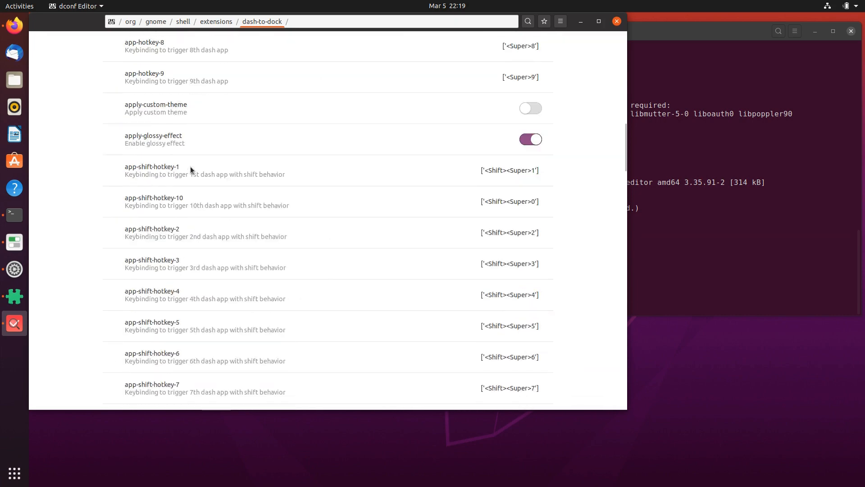
scroll(185, 182, "down", 8)
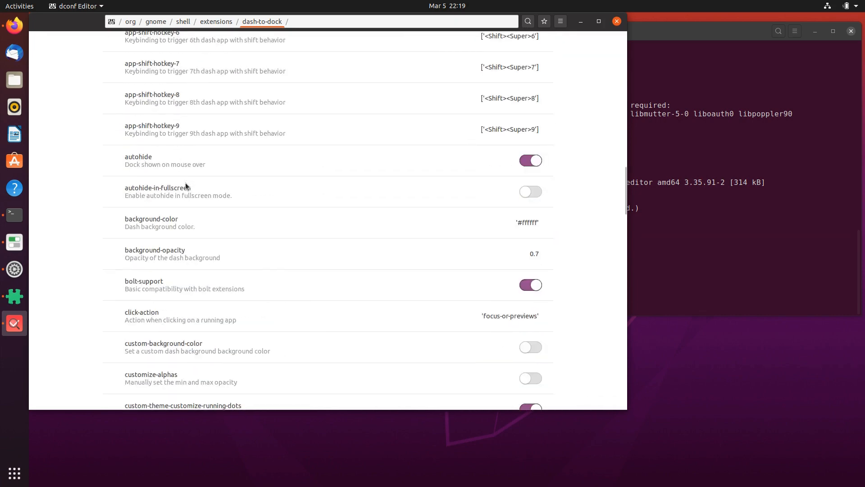
scroll(330, 186, "down", 3)
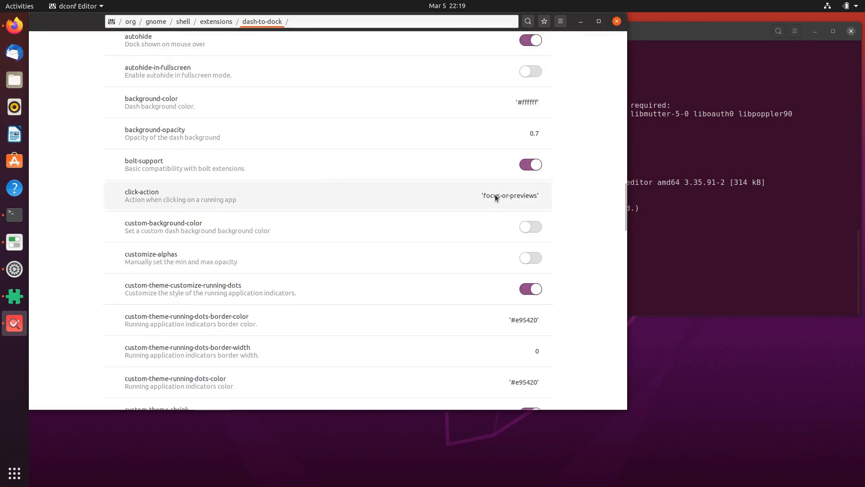
left_click(494, 193)
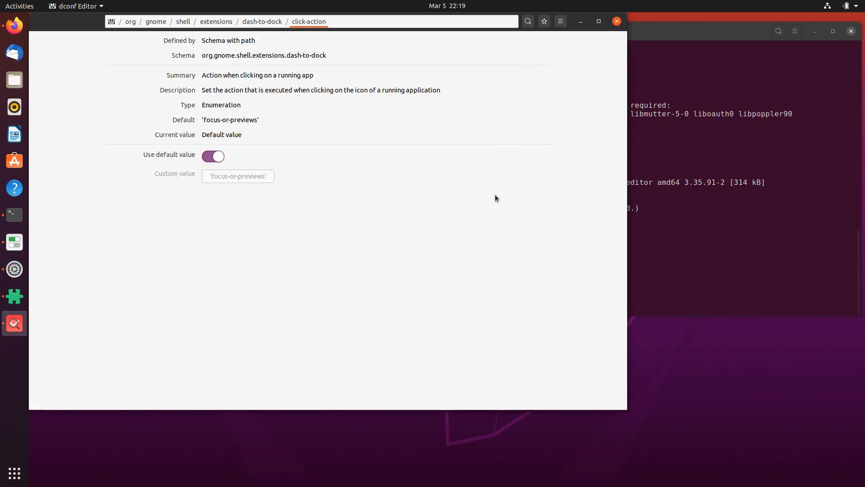
left_click(209, 158)
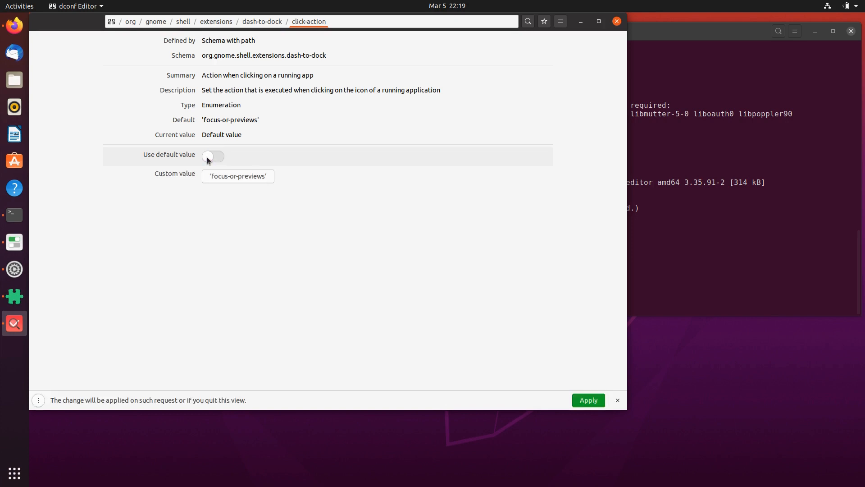
left_click(238, 175)
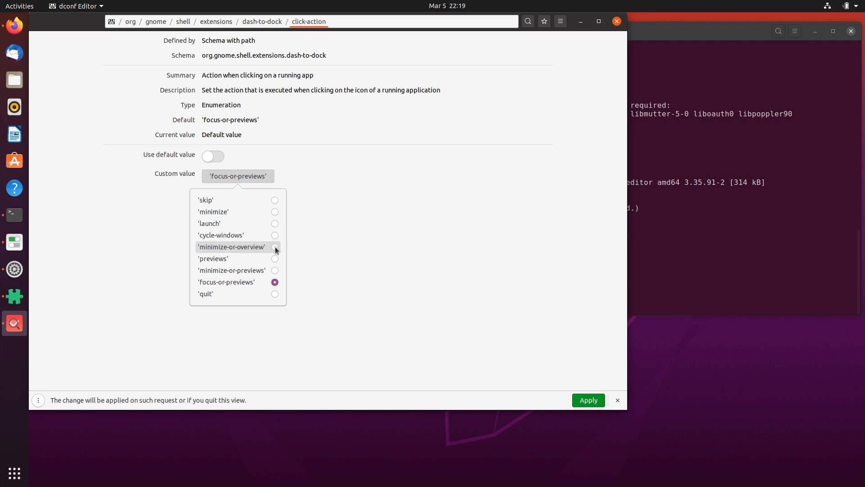
left_click(275, 270)
left_click(588, 400)
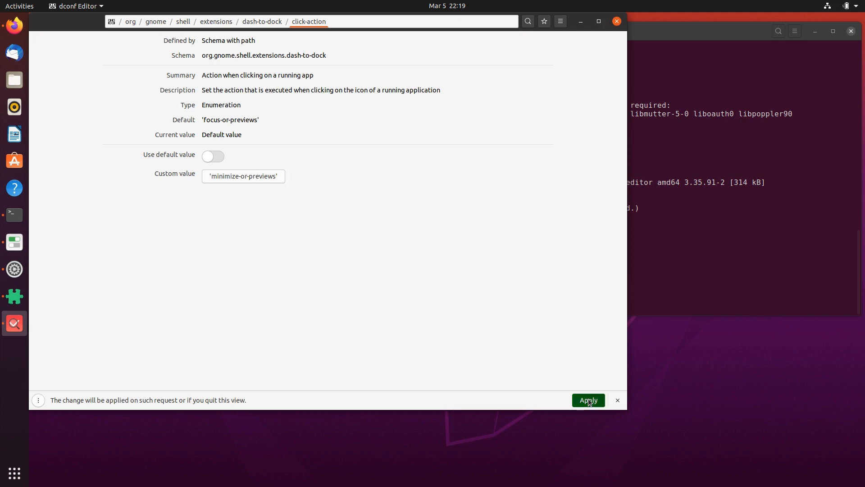
Test the dock's click action by minimizing dconf Editor and Terminal from the dock and restoring Terminal
left_click(9, 327)
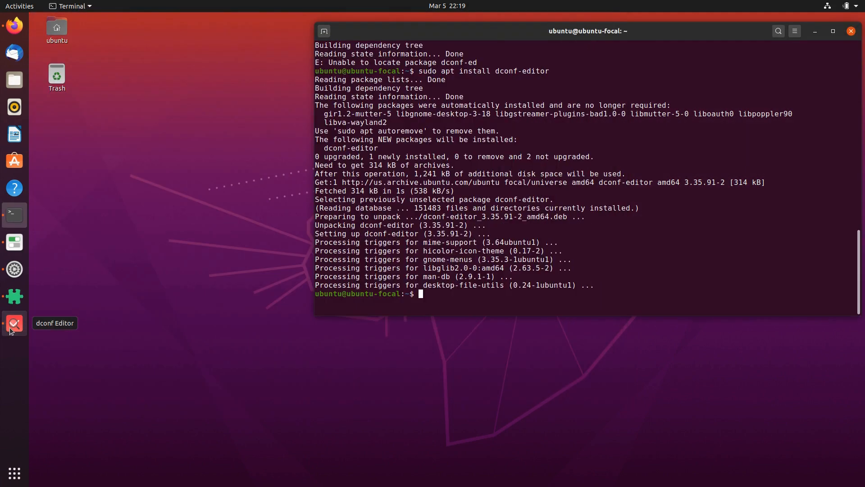
left_click(12, 221)
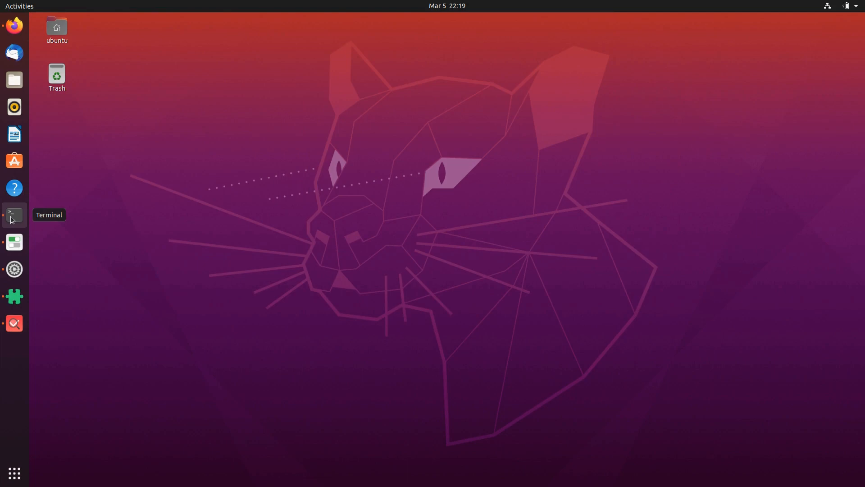
left_click(12, 221)
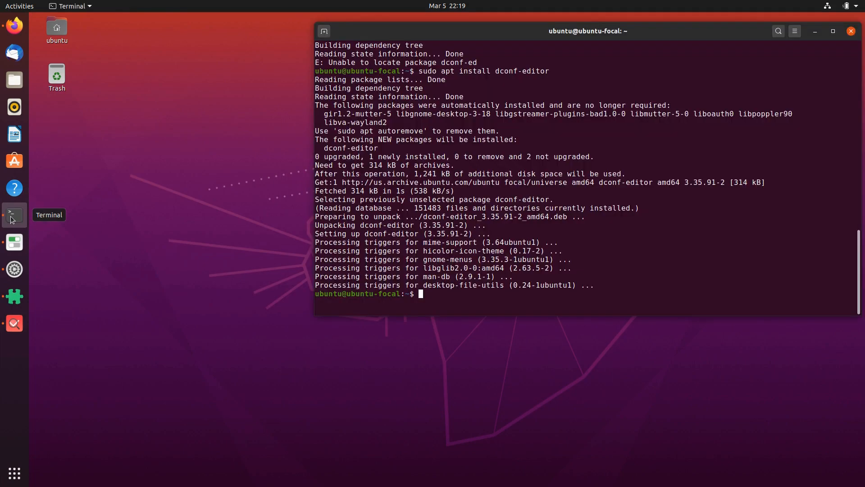
Open a second Terminal window, bring it forward through the dock's window previews over dconf Editor, and close it from there
middle_click(13, 220)
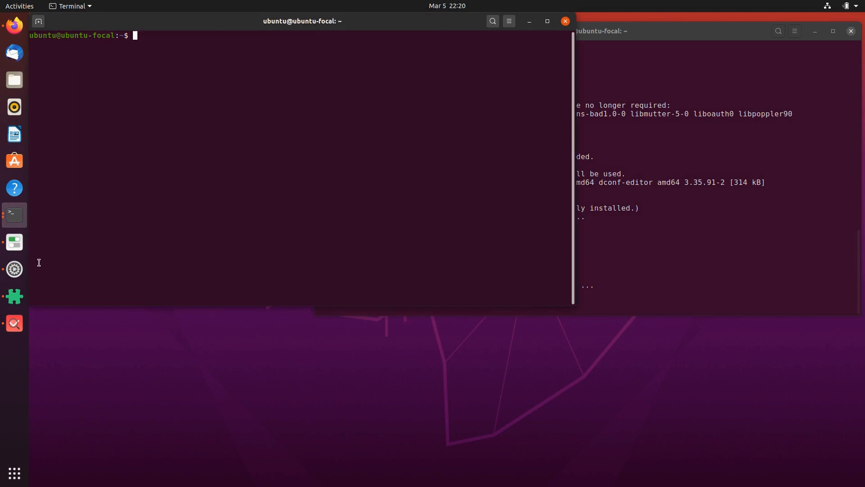
left_click(14, 323)
left_click(16, 216)
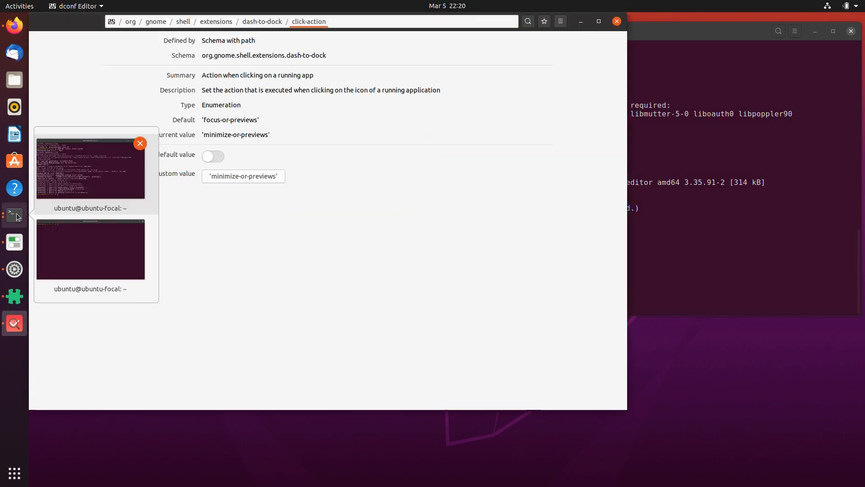
left_click(94, 233)
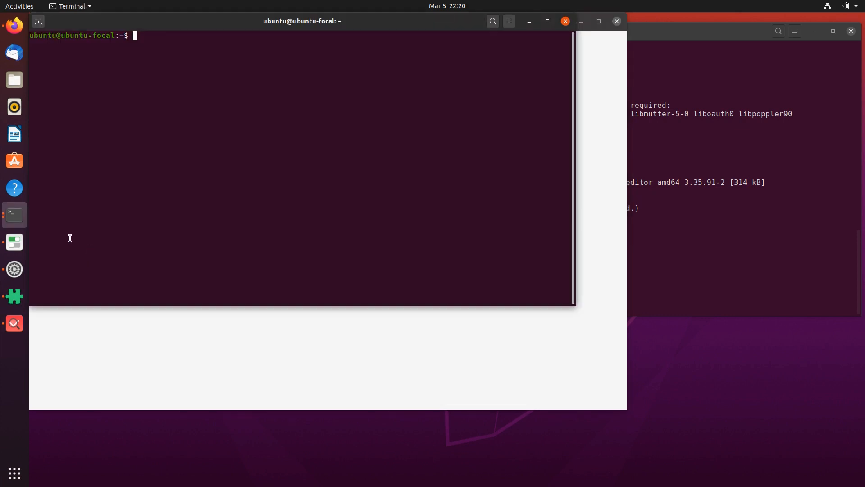
left_click(15, 215)
left_click(140, 226)
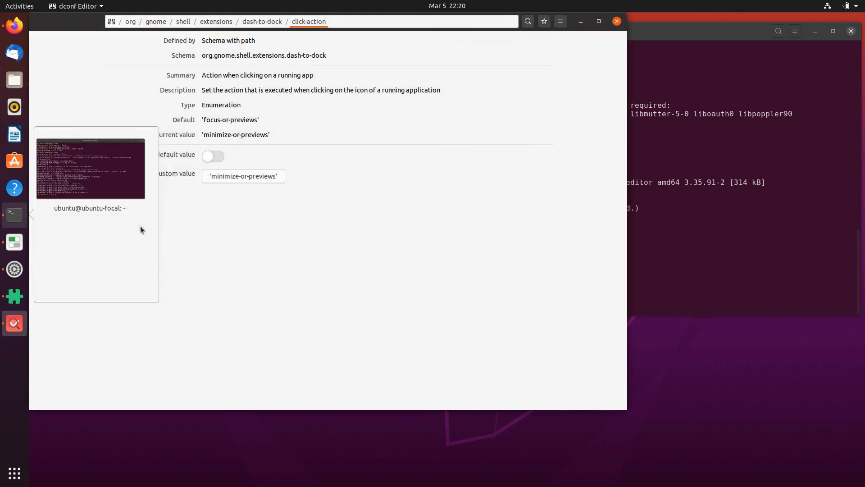
Minimize and restore dconf Editor from the dock, and move its window away from the dock
left_click(15, 325)
left_click(15, 324)
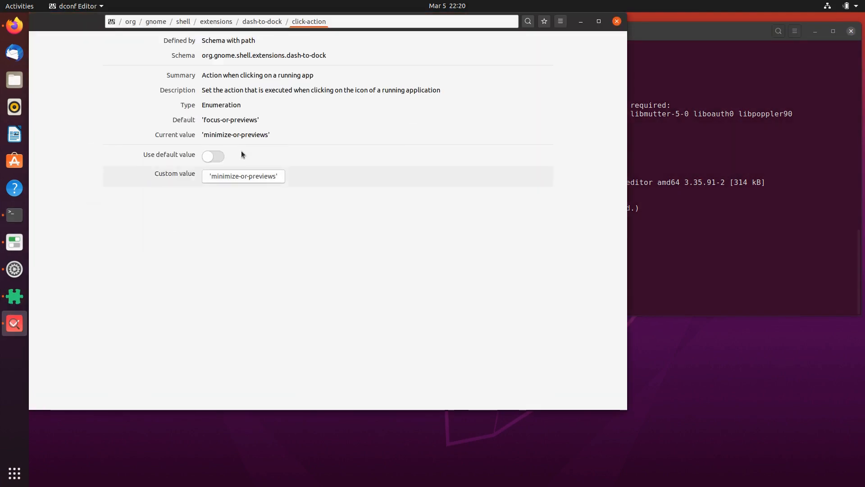
left_click_drag(95, 25, 143, 55)
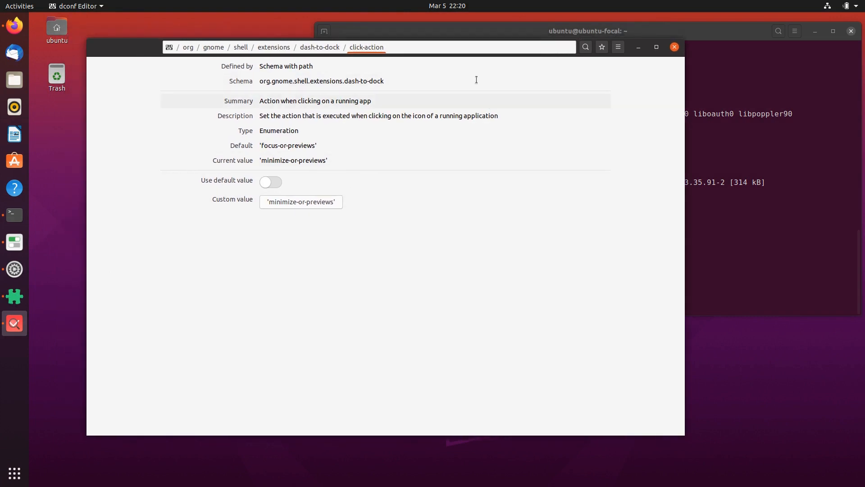
Return to the dash-to-dock folder and turn off show-mounts
left_click(329, 47)
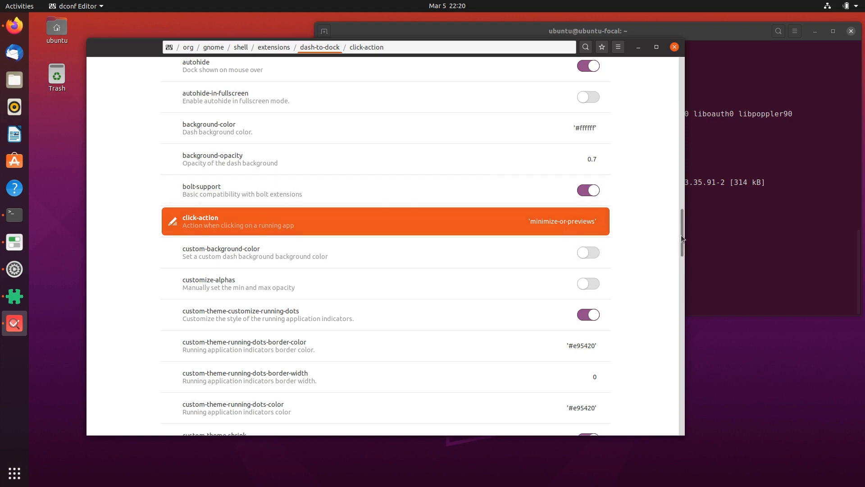
left_click_drag(682, 234, 683, 399)
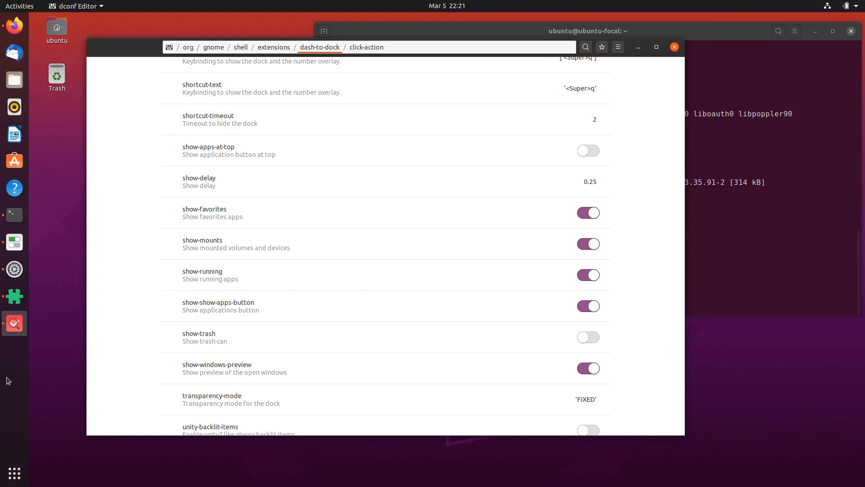
left_click(589, 243)
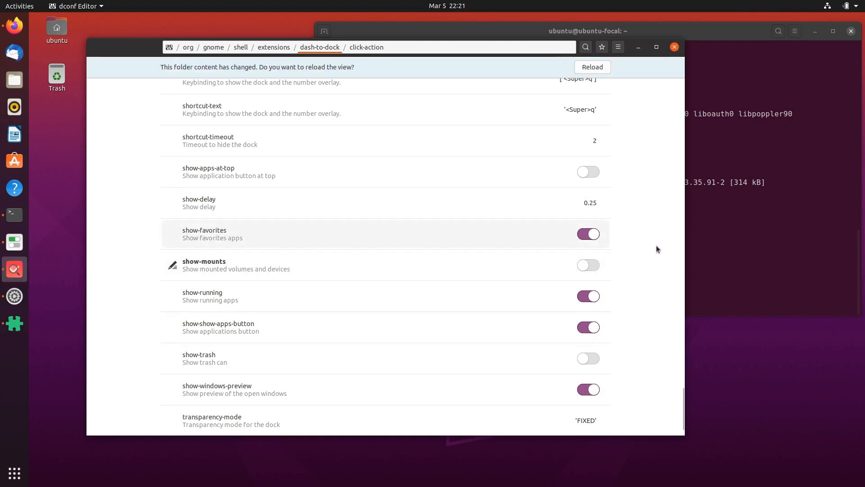
Turn off scroll-switch-workspace and look through the hotkey and intellihide keys higher in the list
scroll(438, 198, "up", 5)
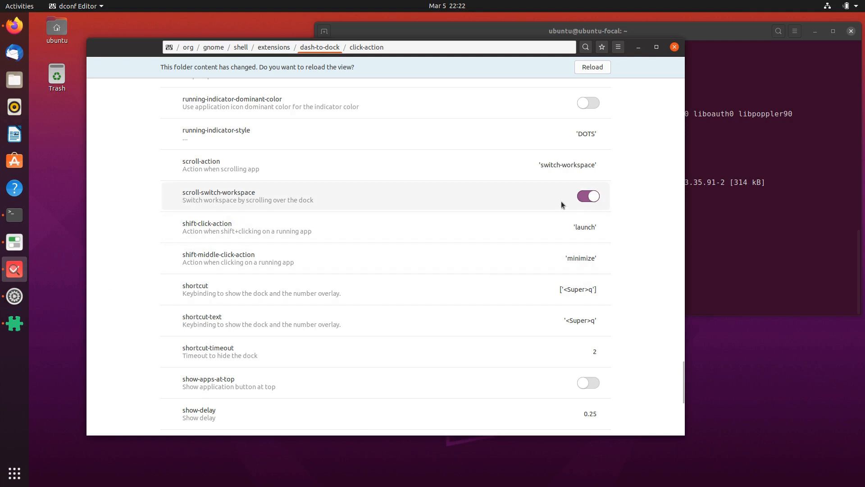
left_click(582, 199)
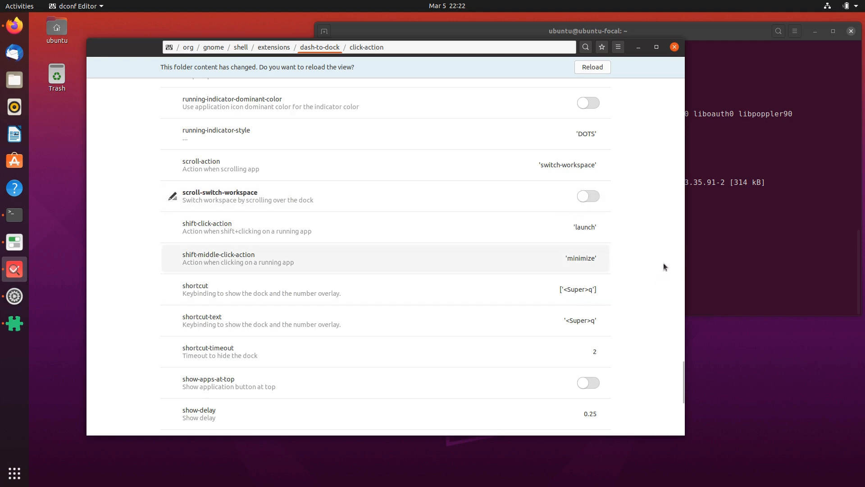
scroll(665, 267, "up", 10)
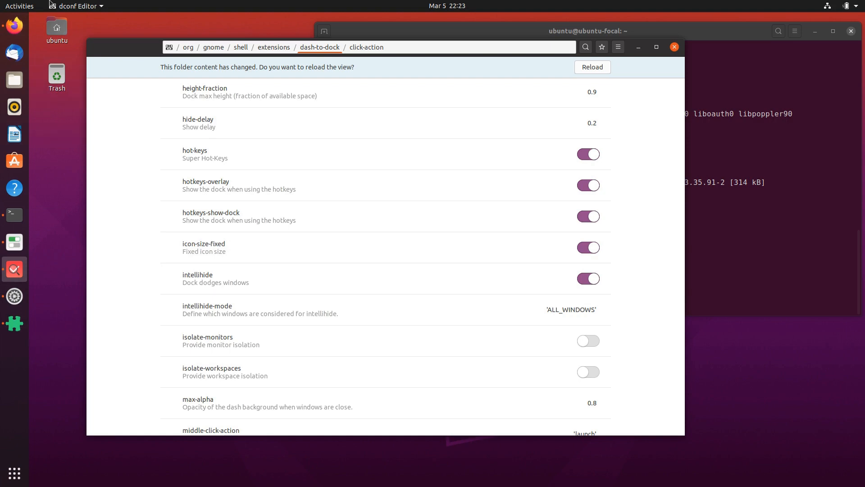
Launch LibreOffice Calc, Snap Store and Software from the applications overview to add running apps to the dock
left_click(14, 473)
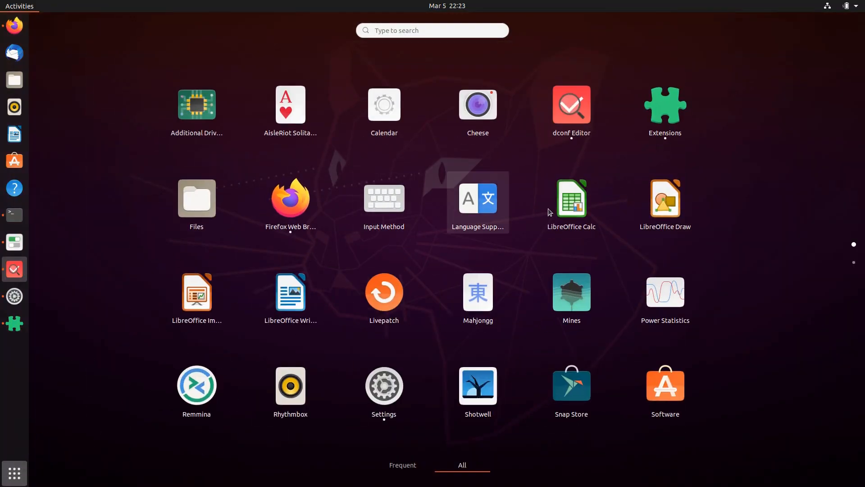
left_click(15, 473)
left_click(14, 473)
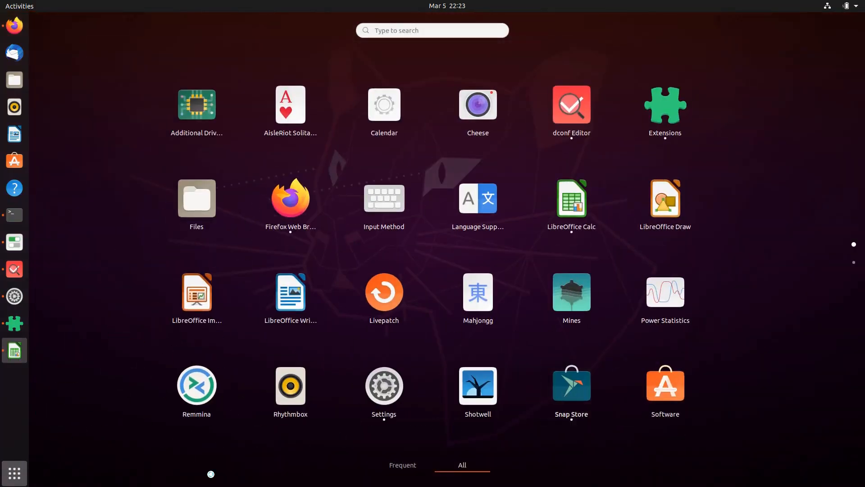
left_click(15, 473)
left_click(10, 474)
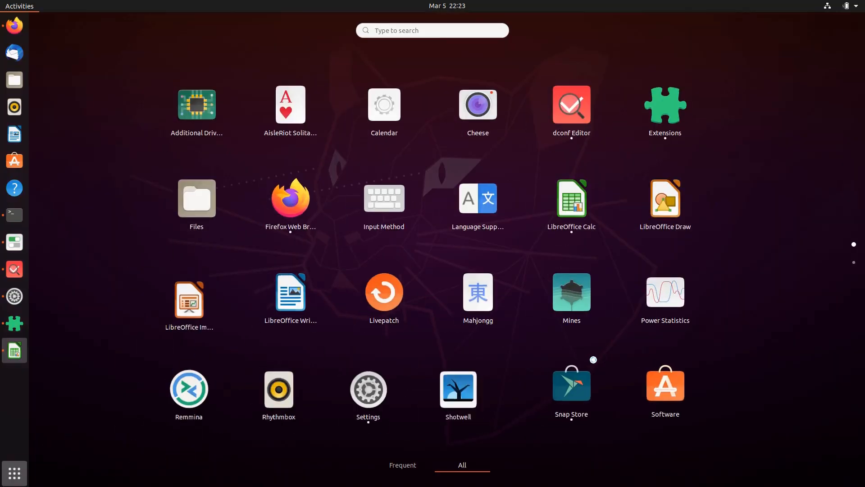
left_click(665, 385)
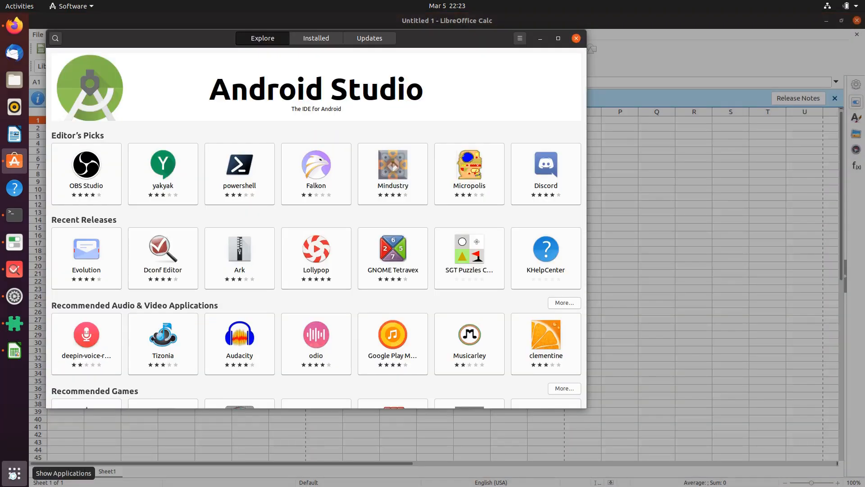
Launch LibreOffice Impress, Shotwell, Mahjongg and To Do from the applications overview to fill the dock with more running apps
left_click(14, 473)
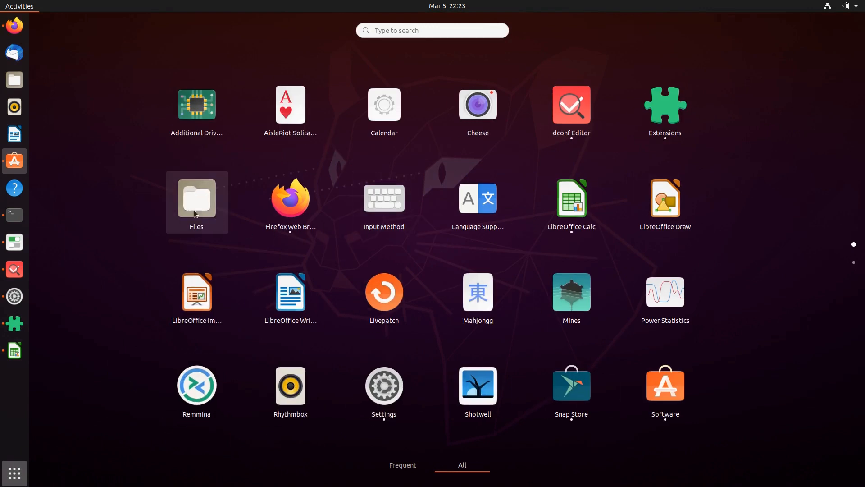
left_click(202, 295)
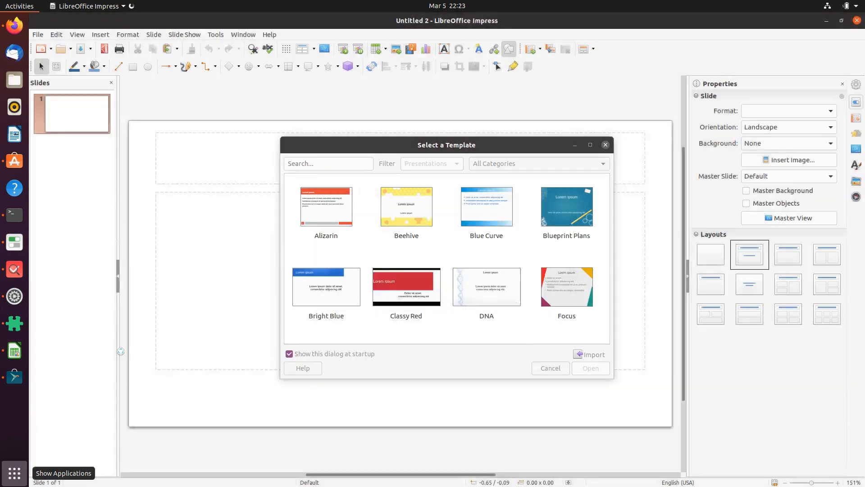
left_click(14, 473)
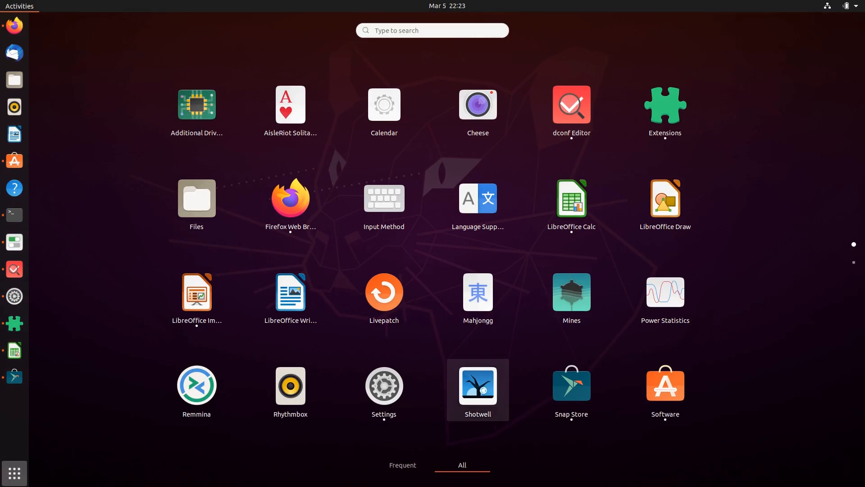
left_click(157, 442)
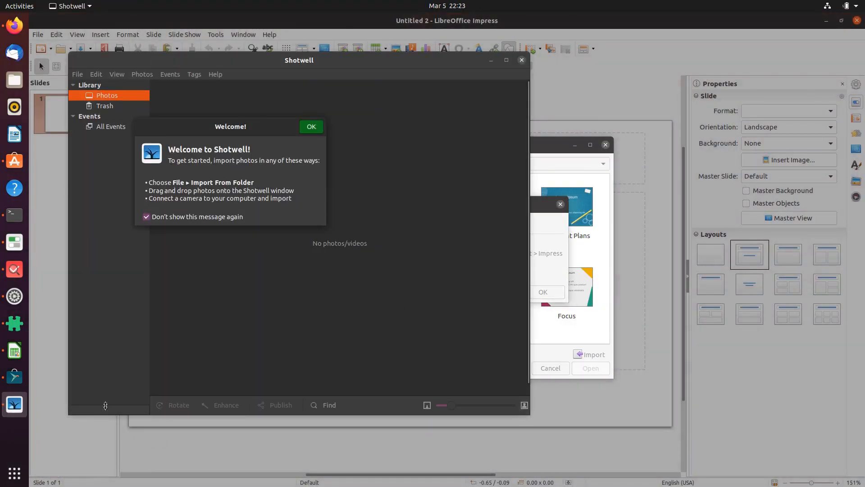
left_click(14, 473)
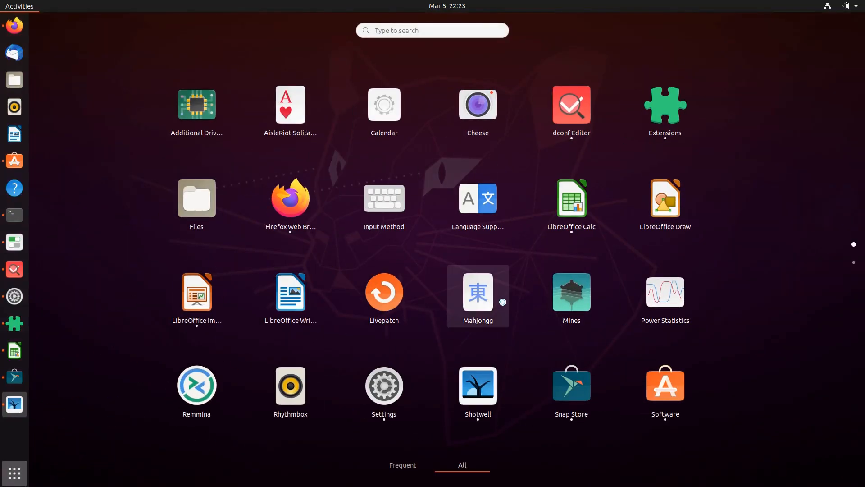
left_click(482, 298)
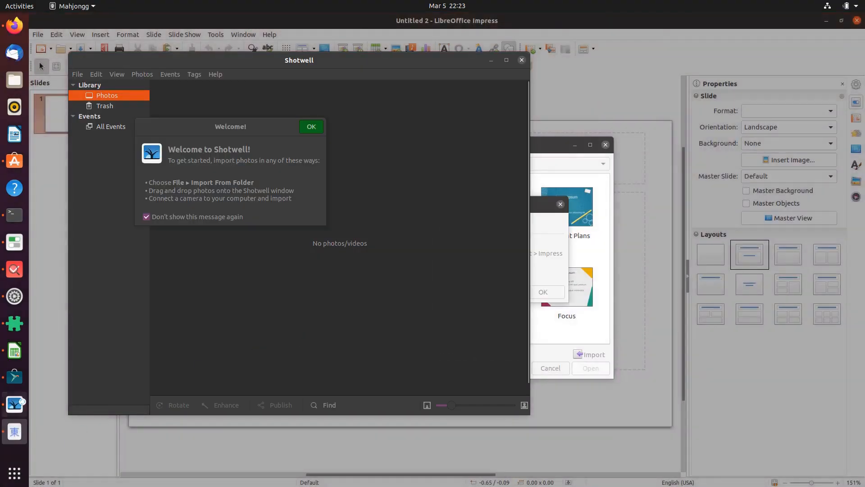
left_click(14, 473)
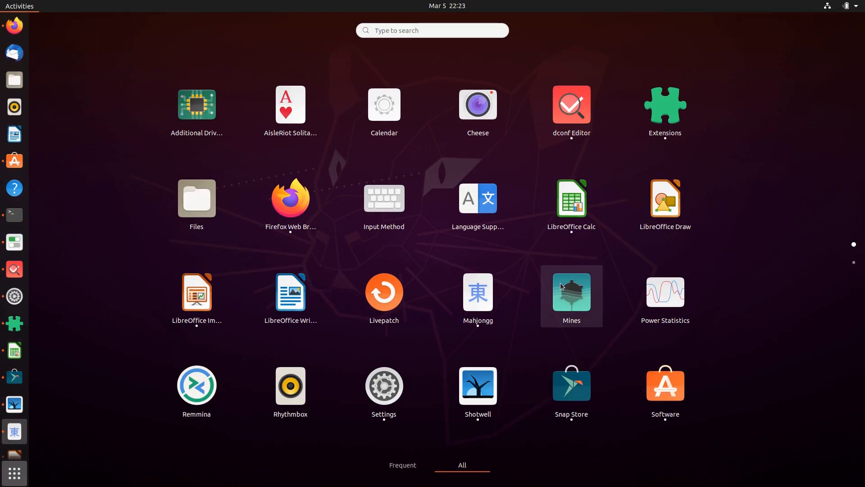
scroll(561, 286, "down", 1)
left_click(296, 226)
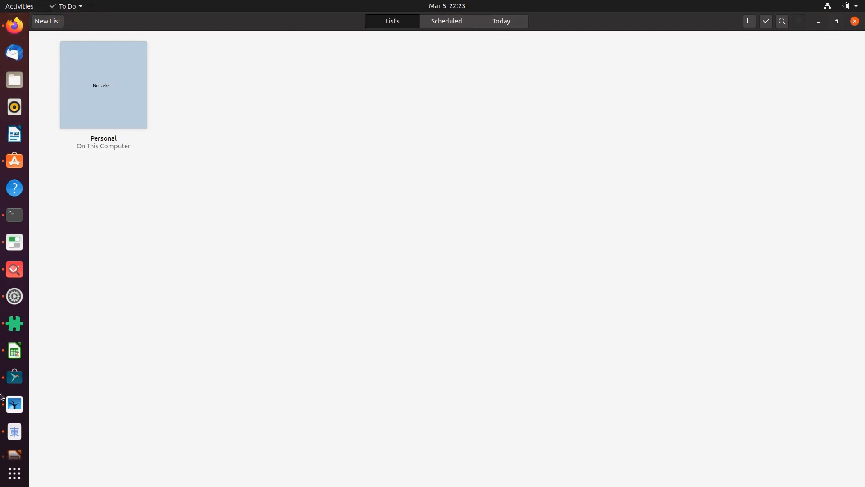
Minimize To Do, bring dconf Editor to the front and turn off the icon-size-fixed key
left_click(815, 23)
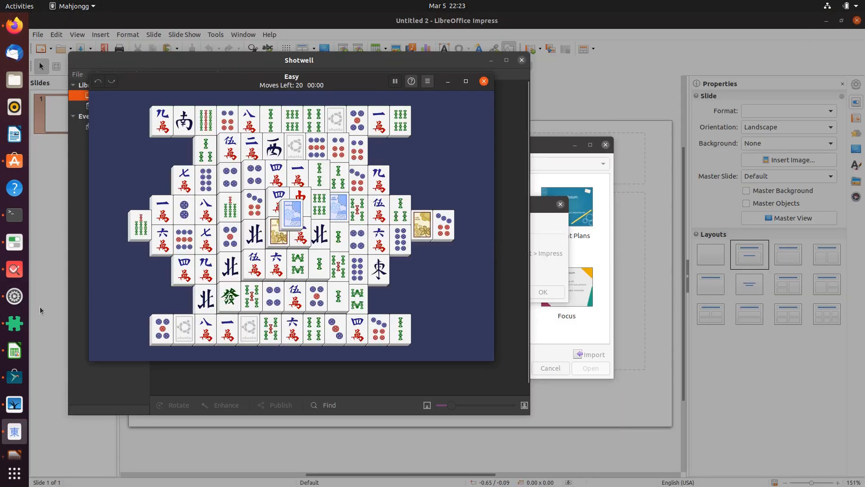
left_click(14, 272)
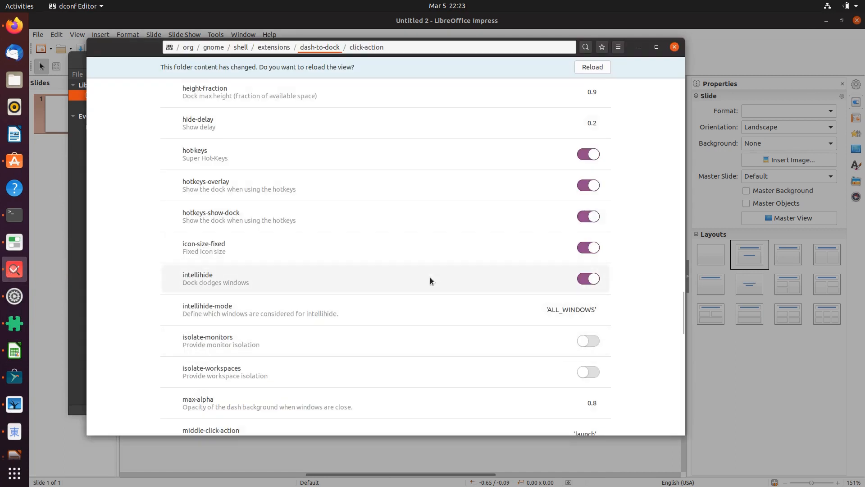
left_click(581, 251)
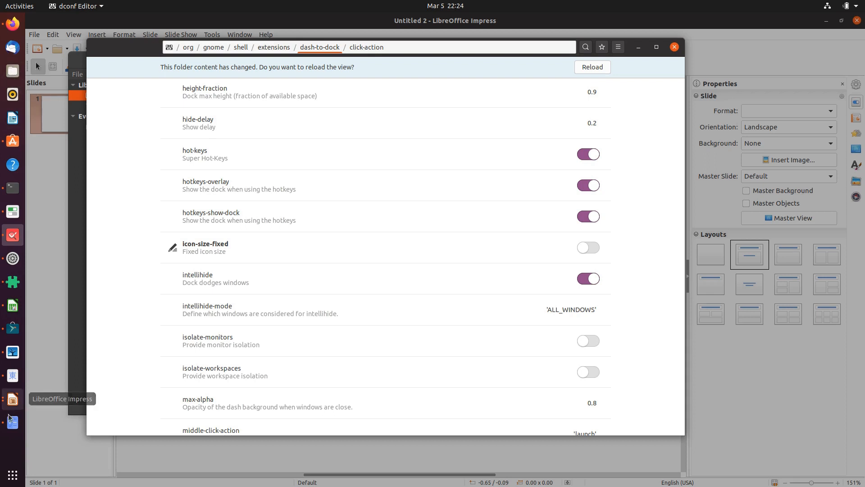
Dismiss the tip and template dialogs in LibreOffice Impress, and close Impress and the Snap Store window
left_click(794, 58)
left_click(541, 292)
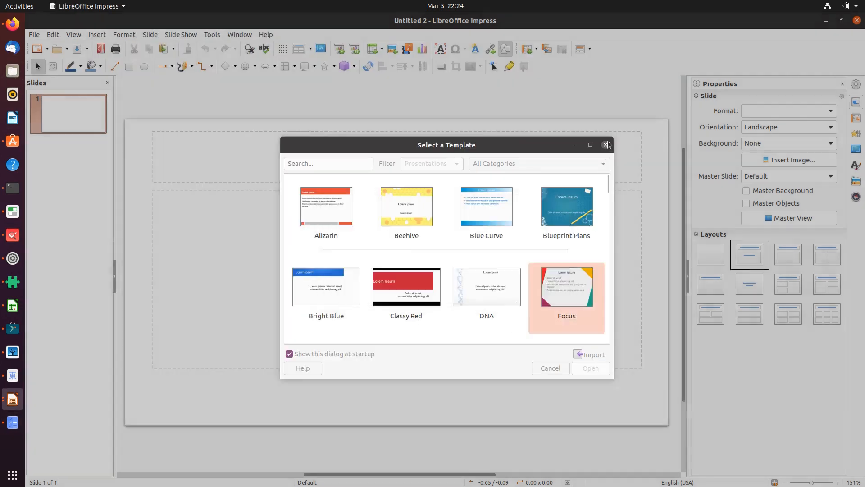
left_click(605, 144)
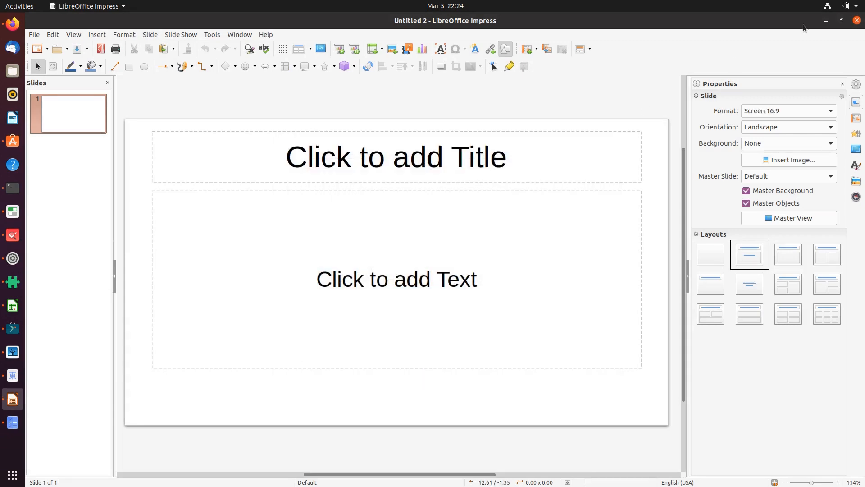
left_click(857, 21)
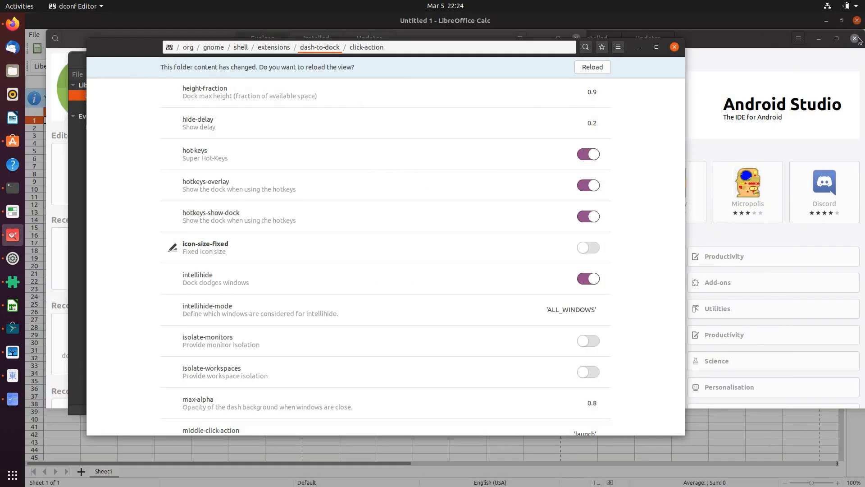
left_click(856, 39)
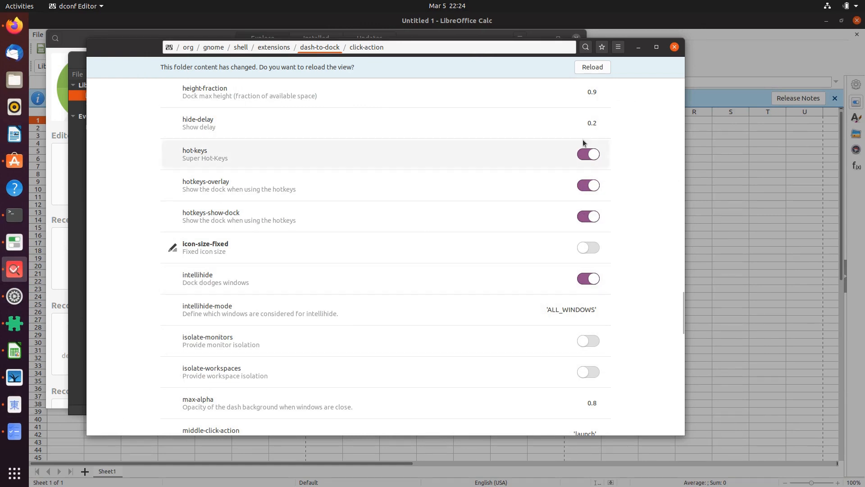
Look through the dash-to-dock keys around click-action, dock appearance and intellihide in dconf Editor, and return to the start of the list
left_click_drag(681, 308, 687, 233)
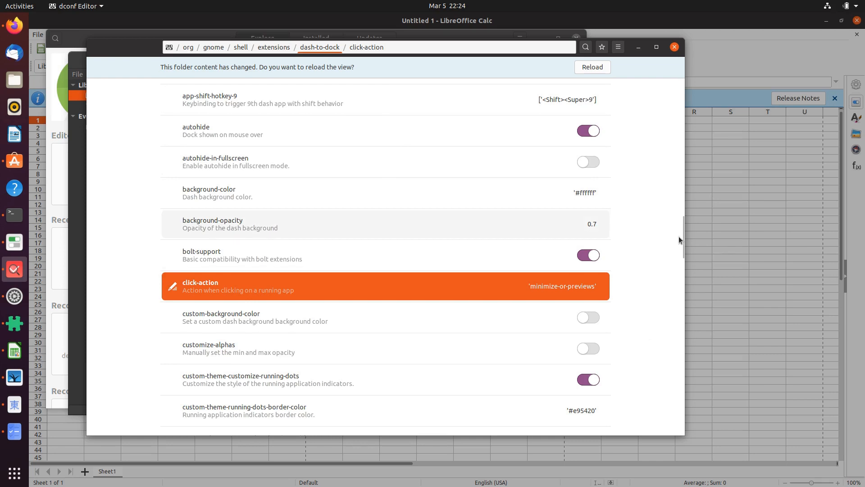
left_click_drag(681, 237, 680, 278)
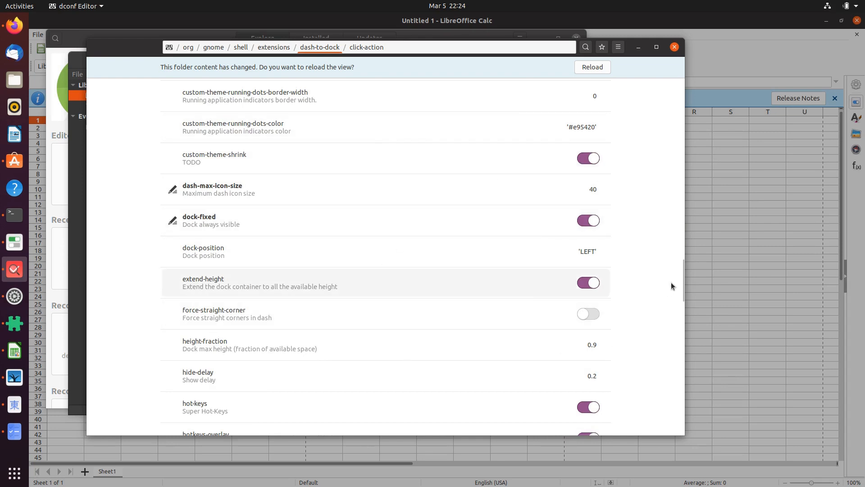
left_click_drag(681, 281, 682, 281)
left_click_drag(681, 289, 681, 308)
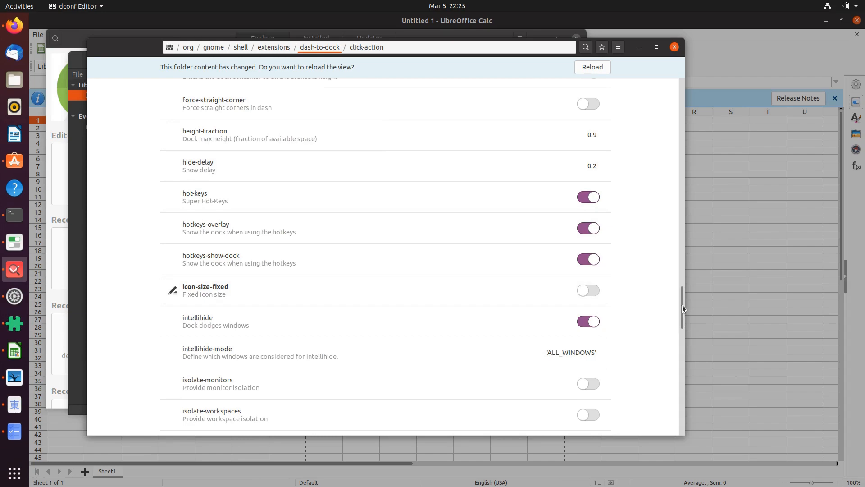
left_click_drag(680, 304, 674, 82)
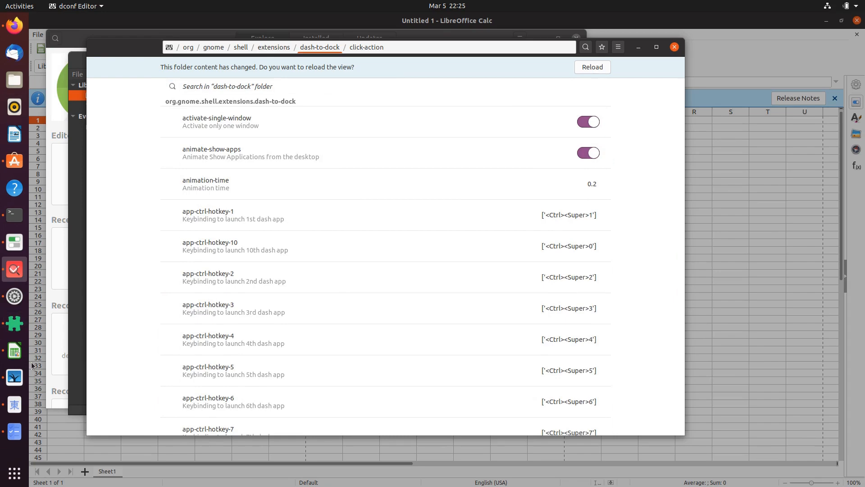
Close dconf Editor, Shotwell, Mahjongg, Software and LibreOffice Calc, dismissing their welcome and tip dialogs
left_click(675, 46)
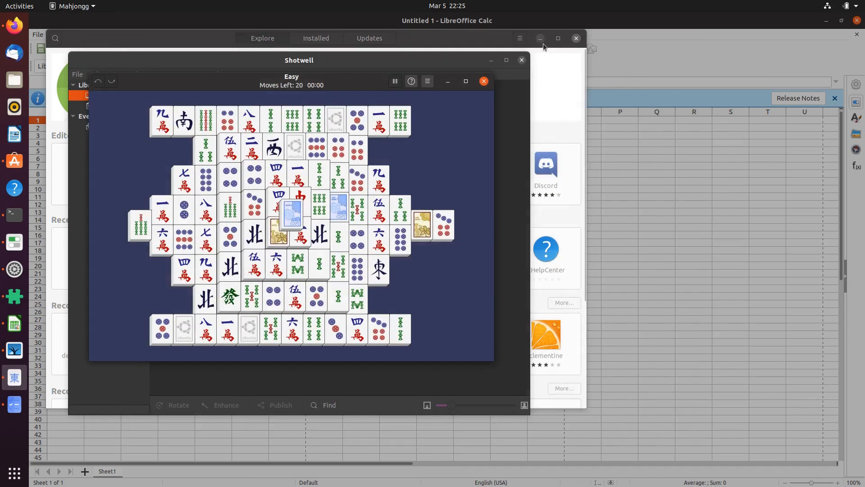
left_click(522, 60)
left_click(484, 82)
left_click(576, 38)
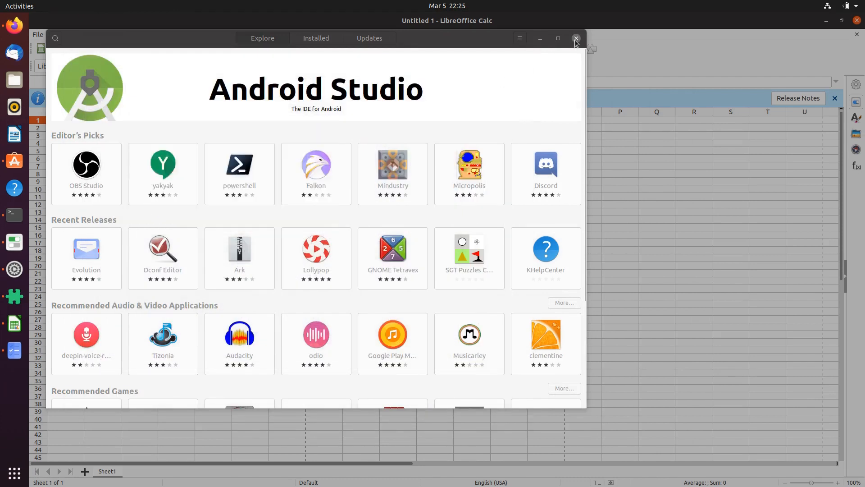
left_click(311, 126)
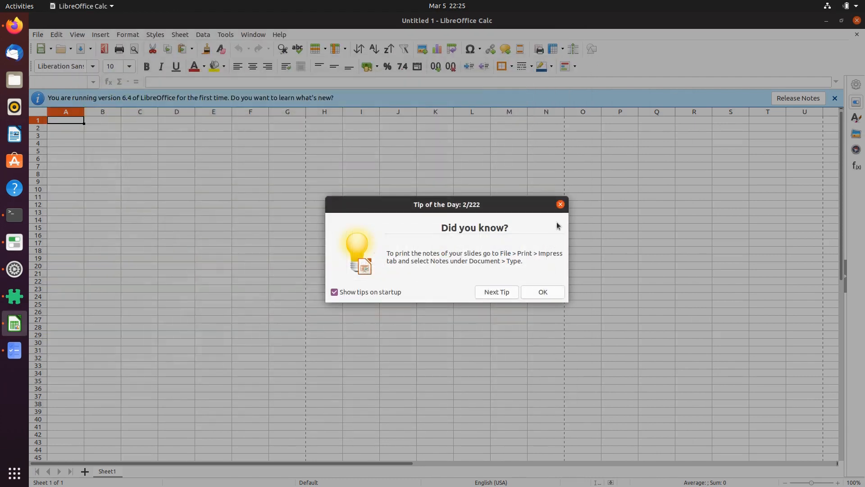
left_click(560, 205)
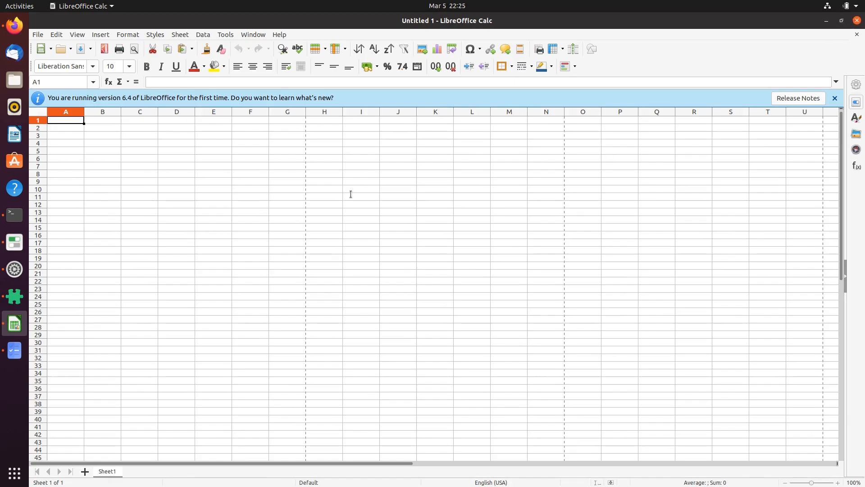
left_click(857, 20)
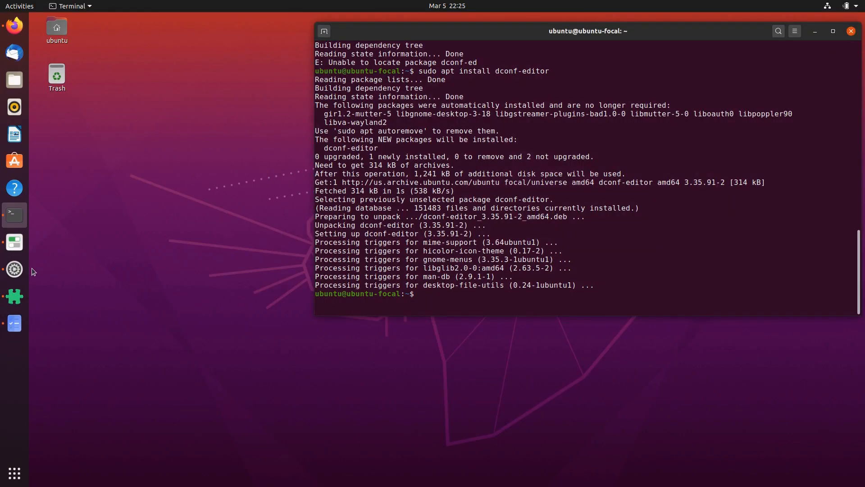
Switch to the Appearance settings, test Auto-hide the Dock by turning it on and back off, and shift the Settings window slightly
left_click(14, 269)
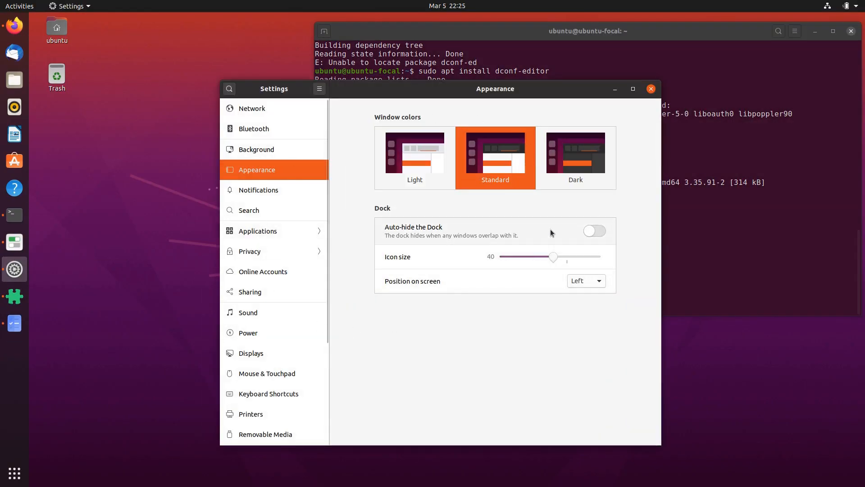
left_click(592, 231)
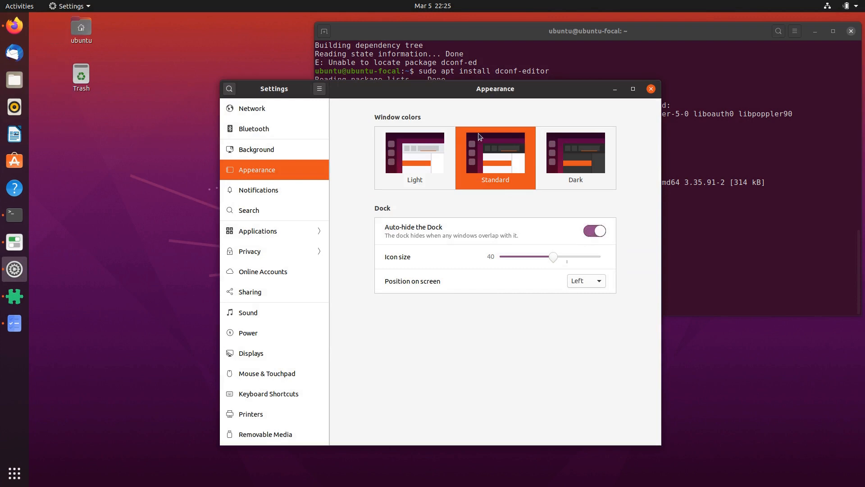
left_click_drag(409, 93, 452, 102)
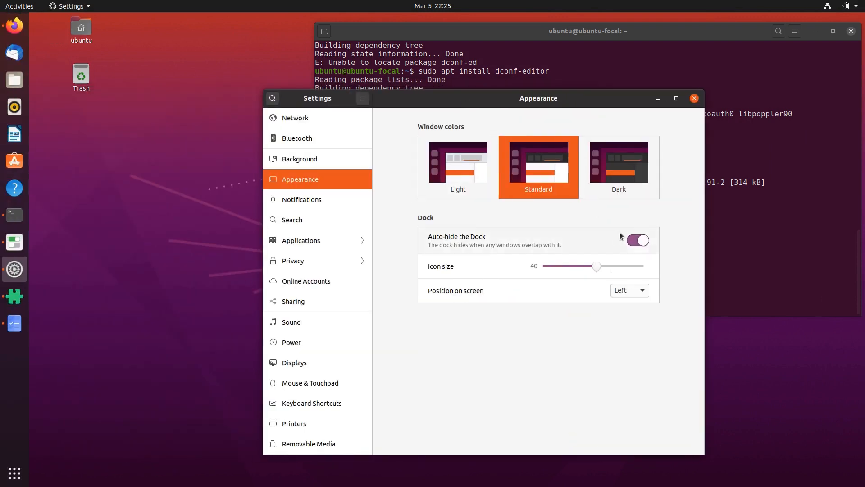
left_click(642, 244)
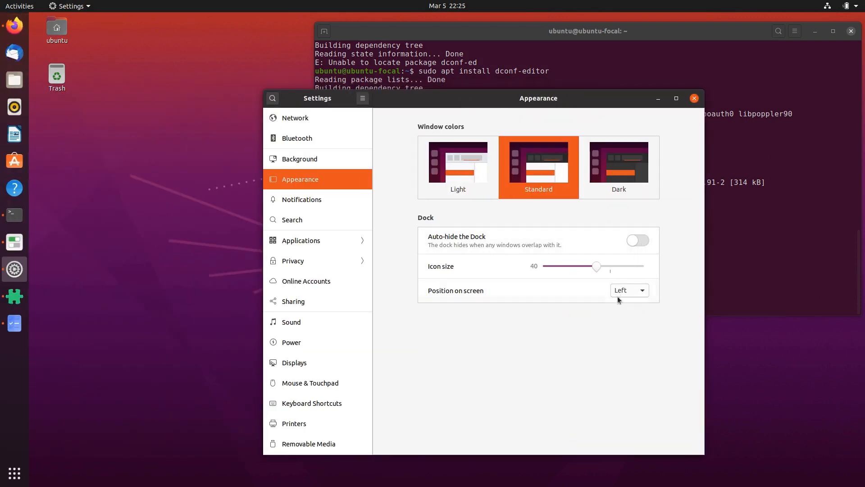
mouse_move(599, 270)
left_mouse_down()
mouse_move(606, 271)
mouse_move(596, 271)
left_mouse_up()
Bring the Terminal window in front of Settings
left_click(542, 32)
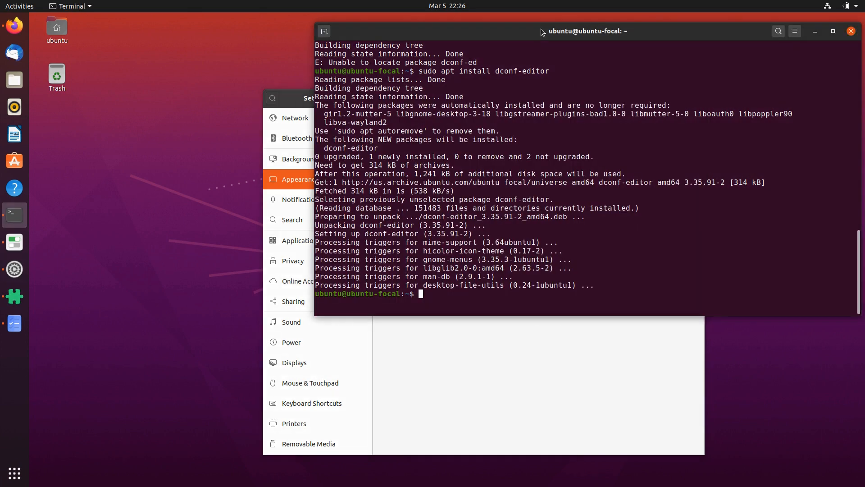